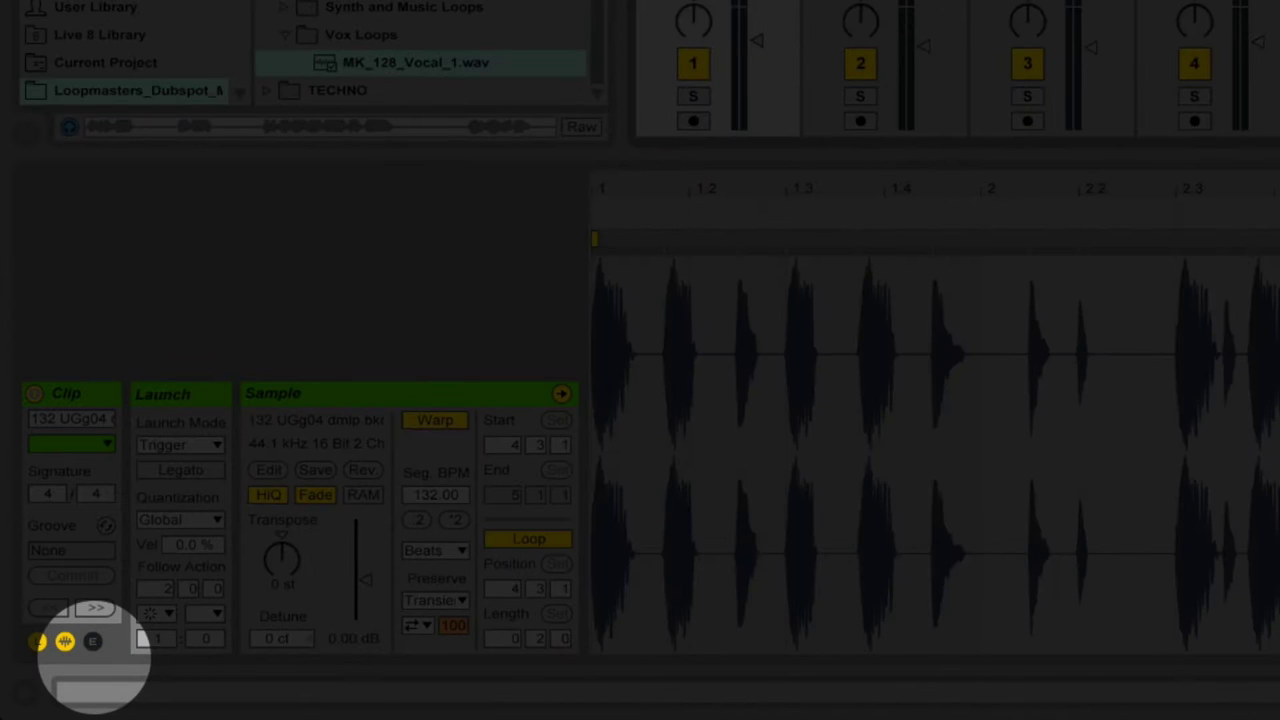
- Show the Envelopes box for the selected drum clip and narrow the browser to widen the session grid
left_click(92, 641)
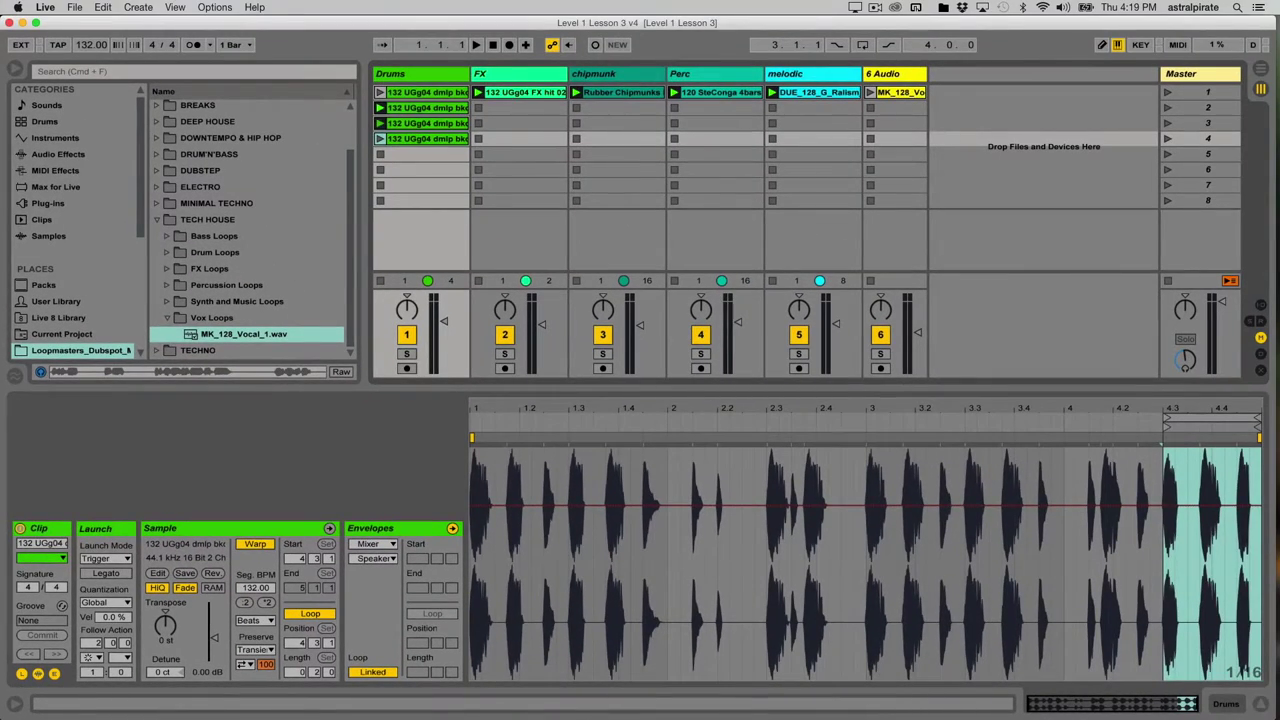
left_click_drag(363, 220, 305, 220)
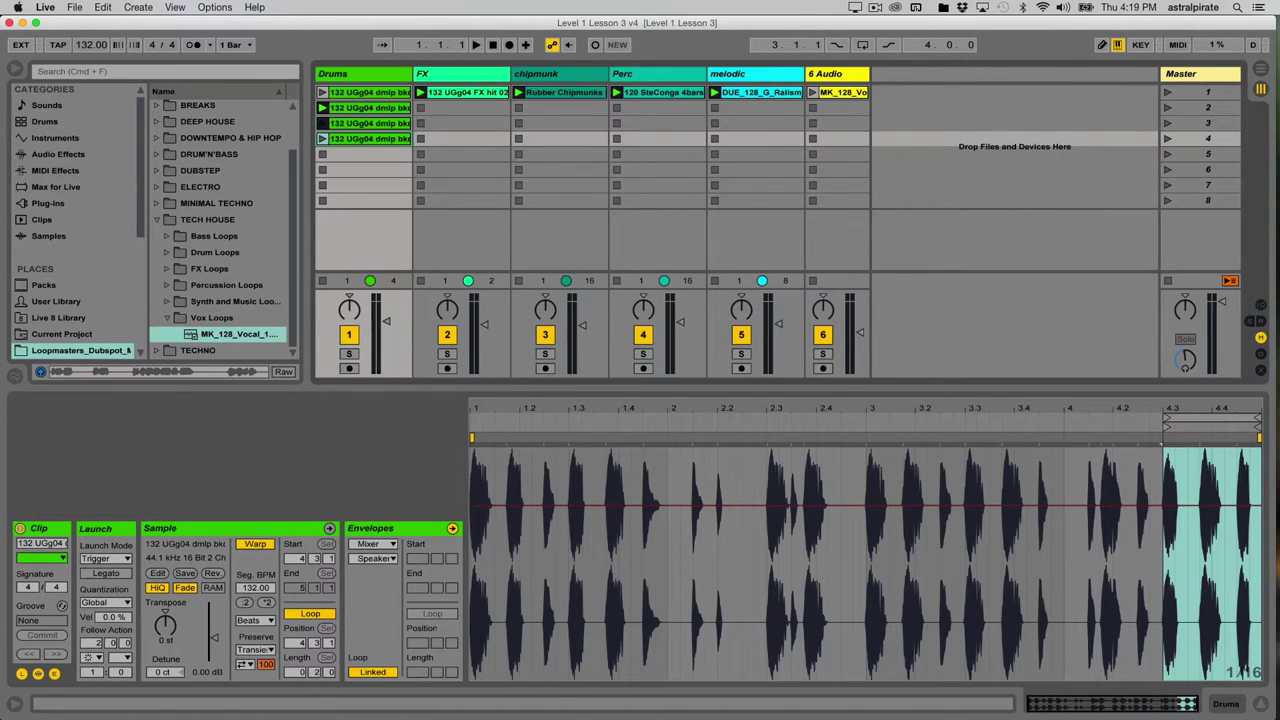
- Open the Rubber Chipmunks clip, solo the chipmunk track and play it
left_click(560, 92)
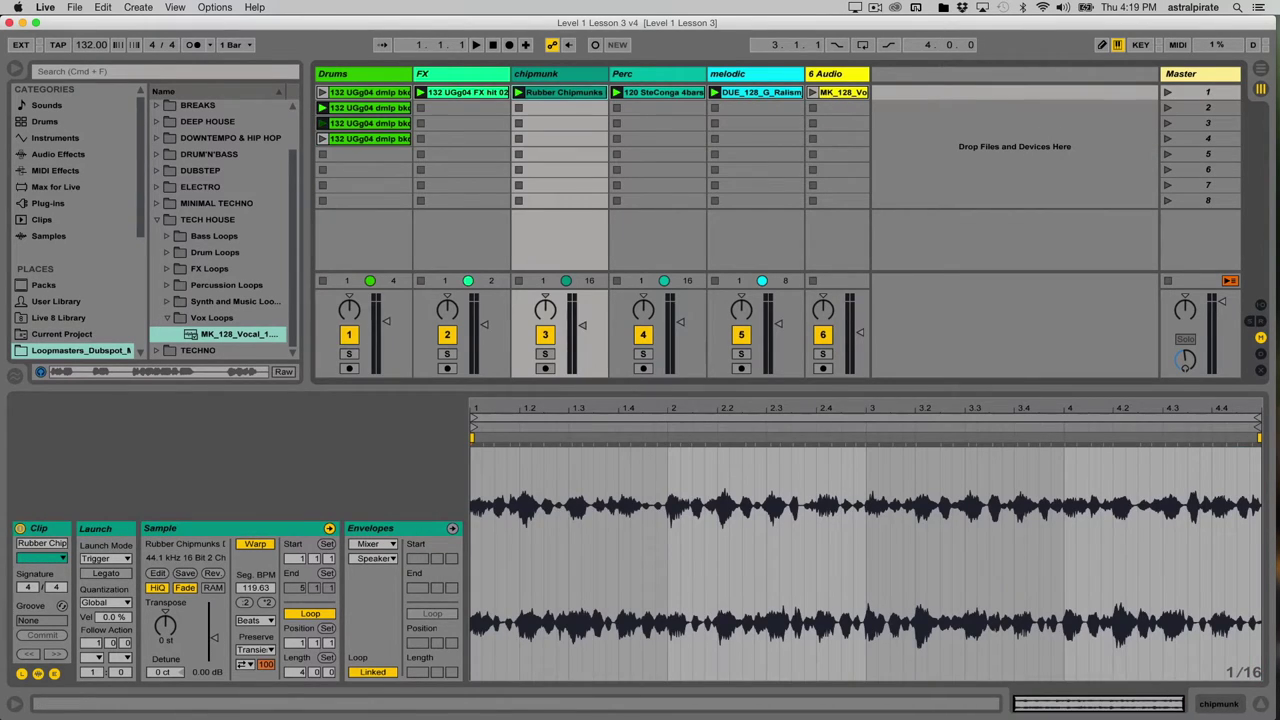
key("s")
key("space")
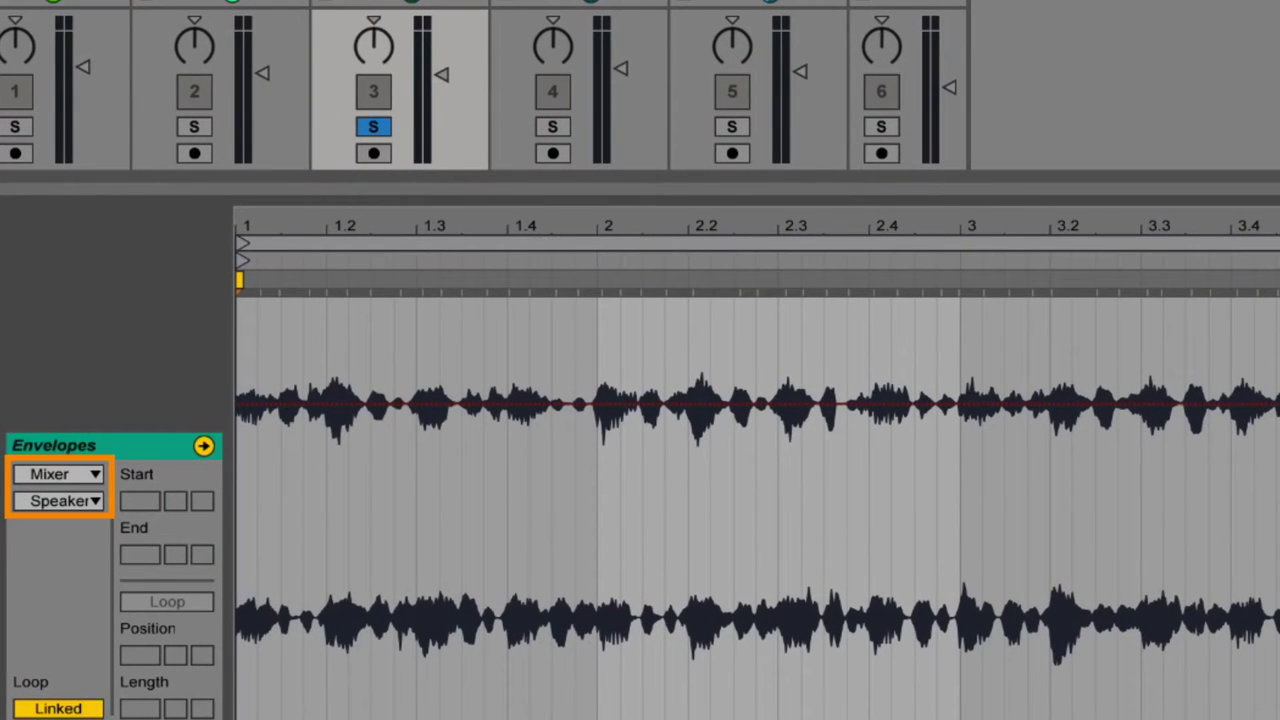
- Look over the envelope category choices for the Rubber Chipmunks clip, leaving Mixer selected
left_click(58, 474)
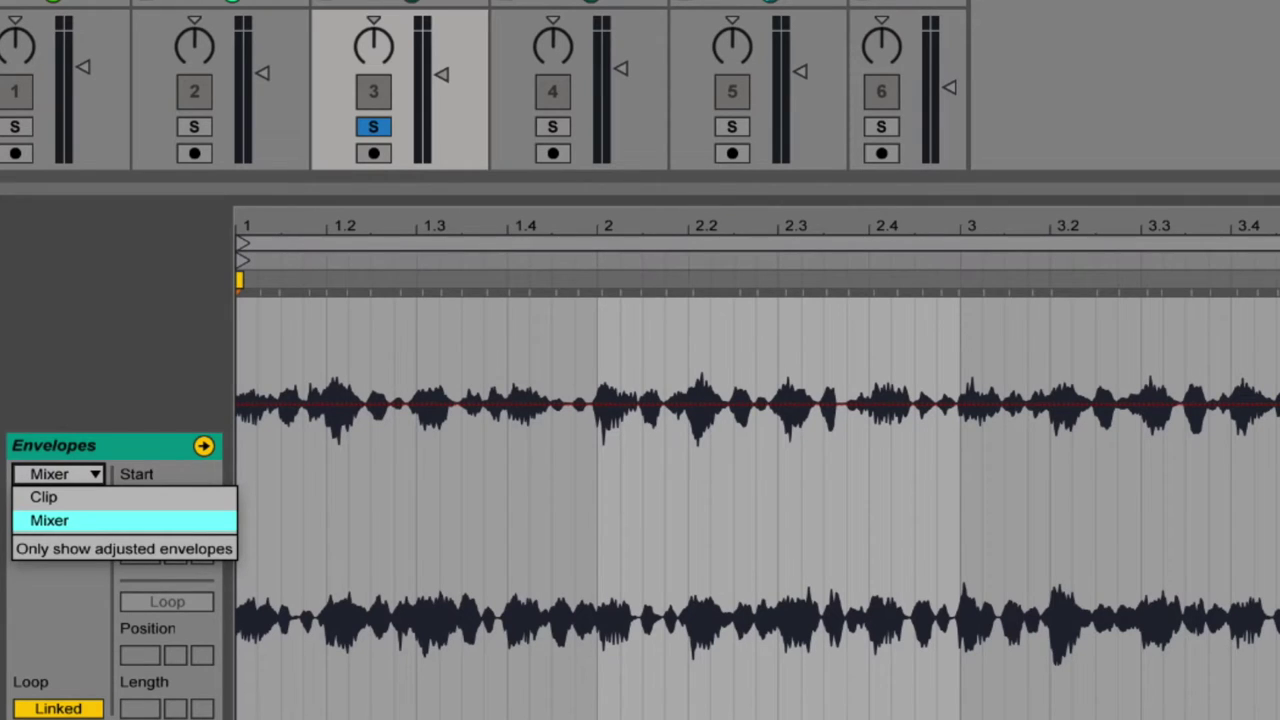
key("Escape")
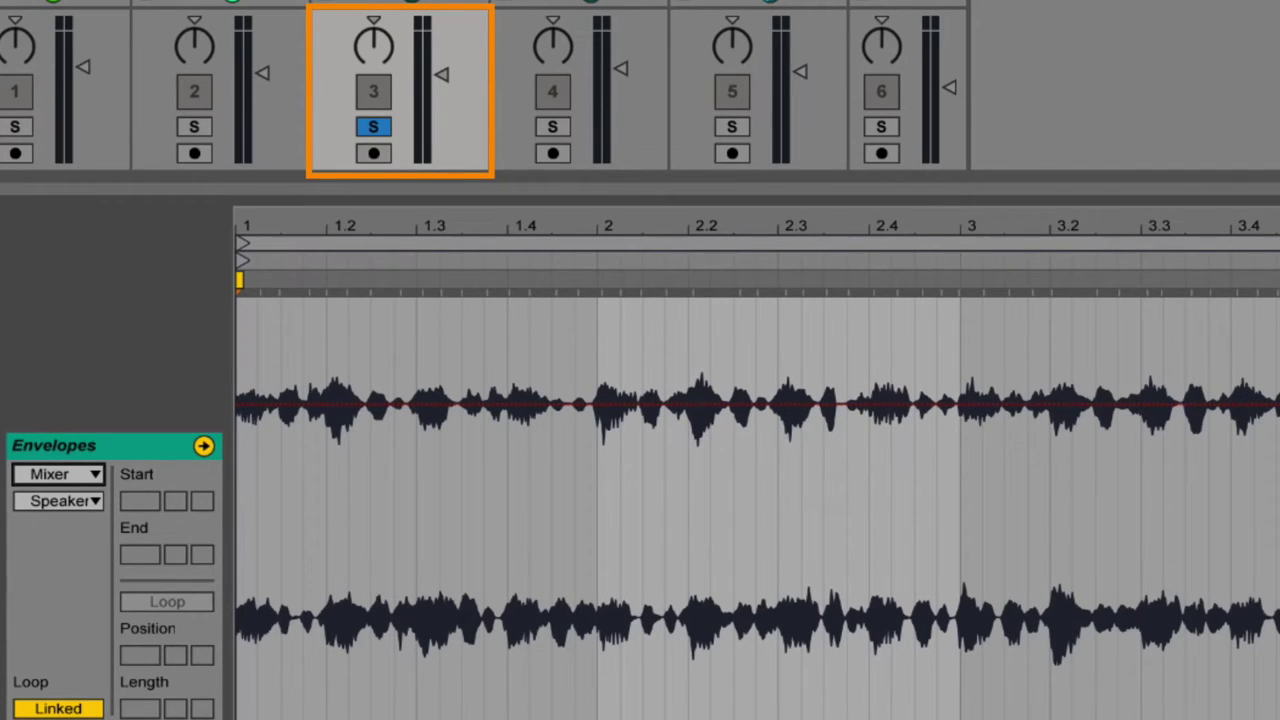
key("Return")
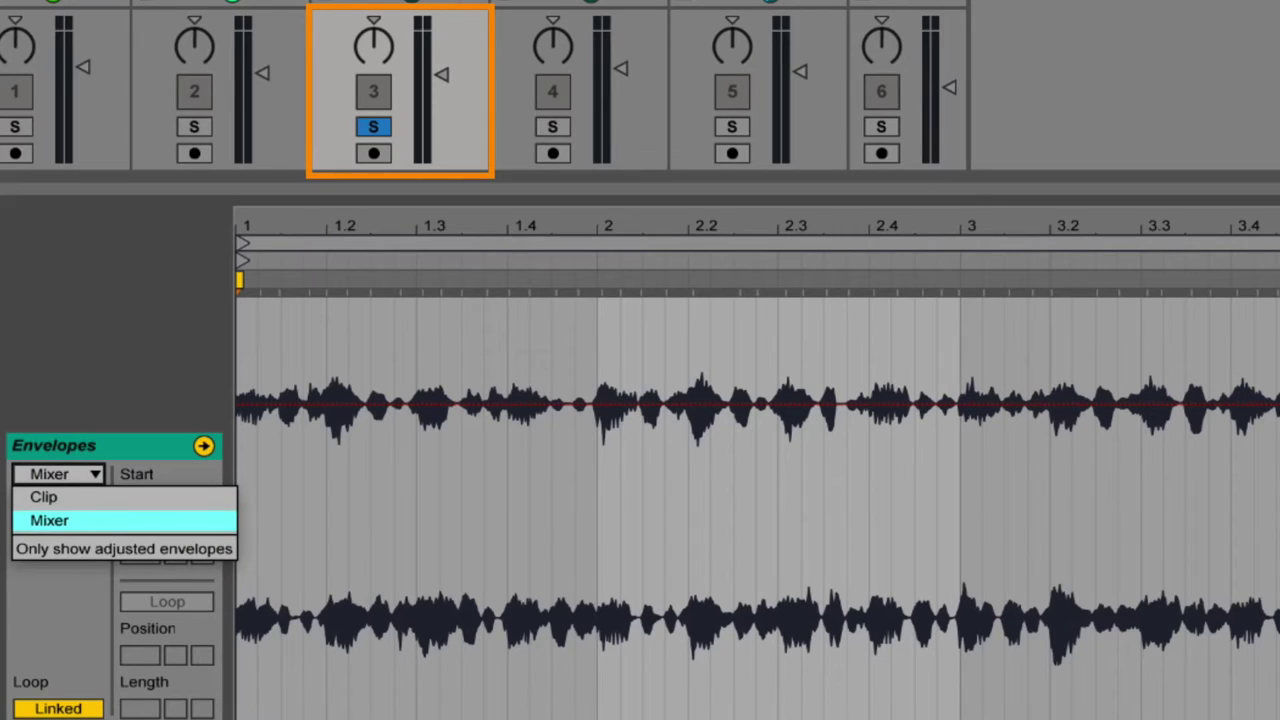
key("Return")
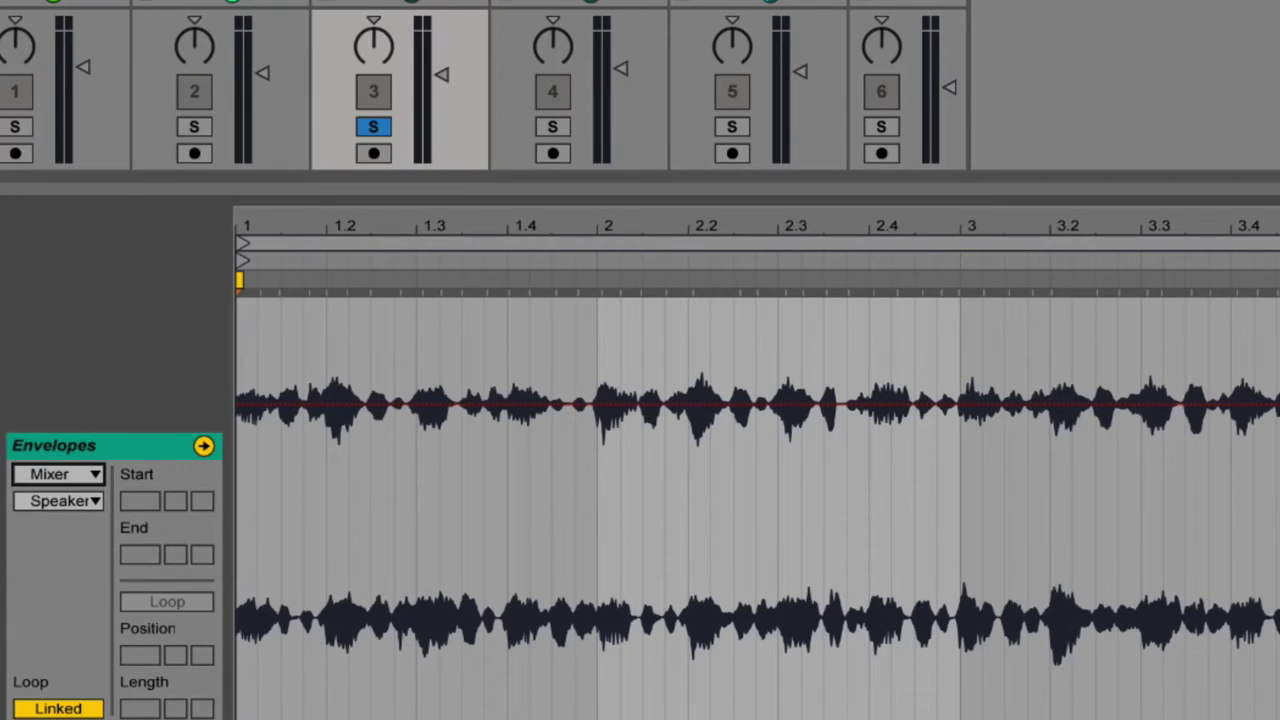
- Review the Mixer parameters available for clip envelopes, including Track Volume, X-Fade Assign and the return sends, keeping Speaker On
left_click(96, 500)
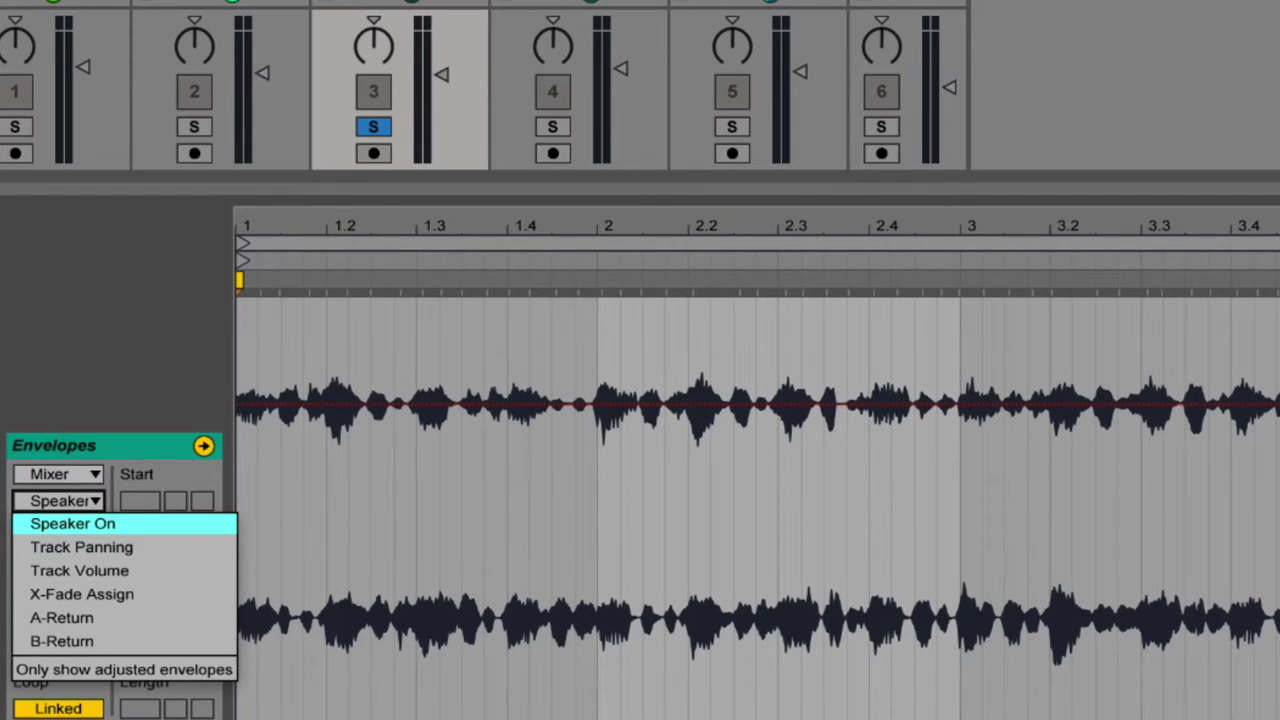
key("Down")
key("Down")
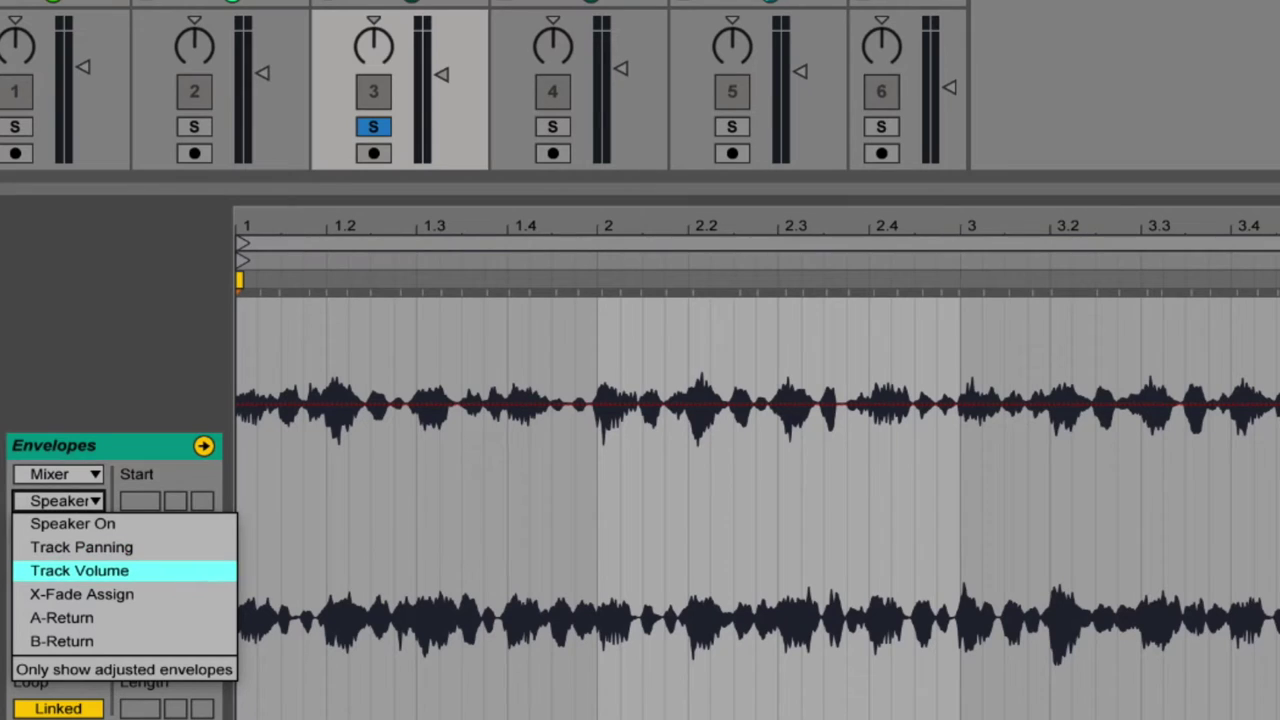
key("Down")
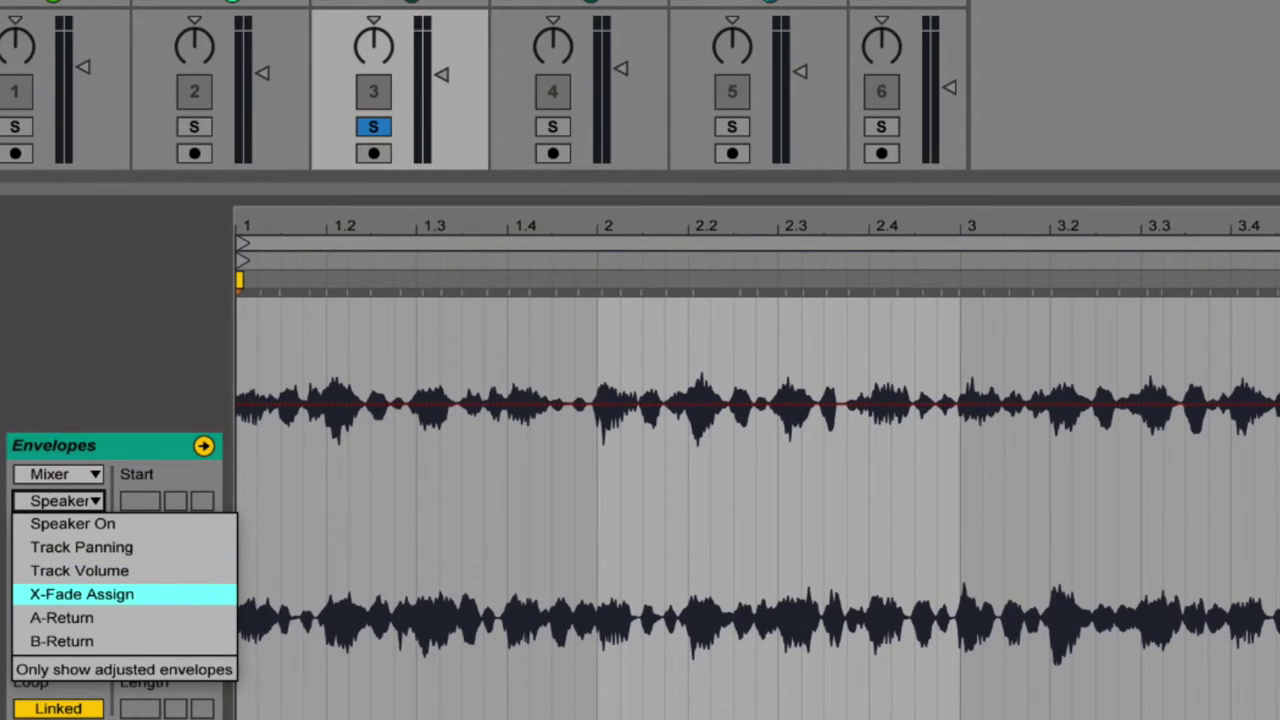
key("Down")
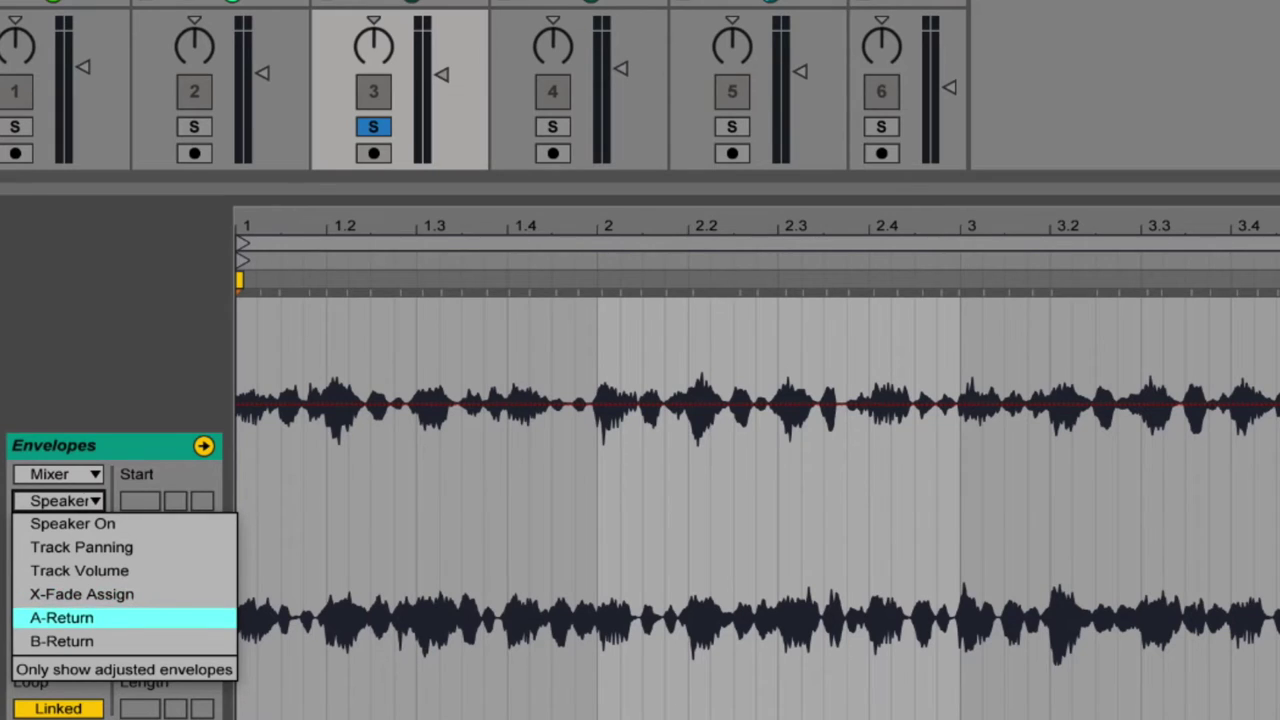
key("Down")
key("Up")
key("Up")
key("Up")
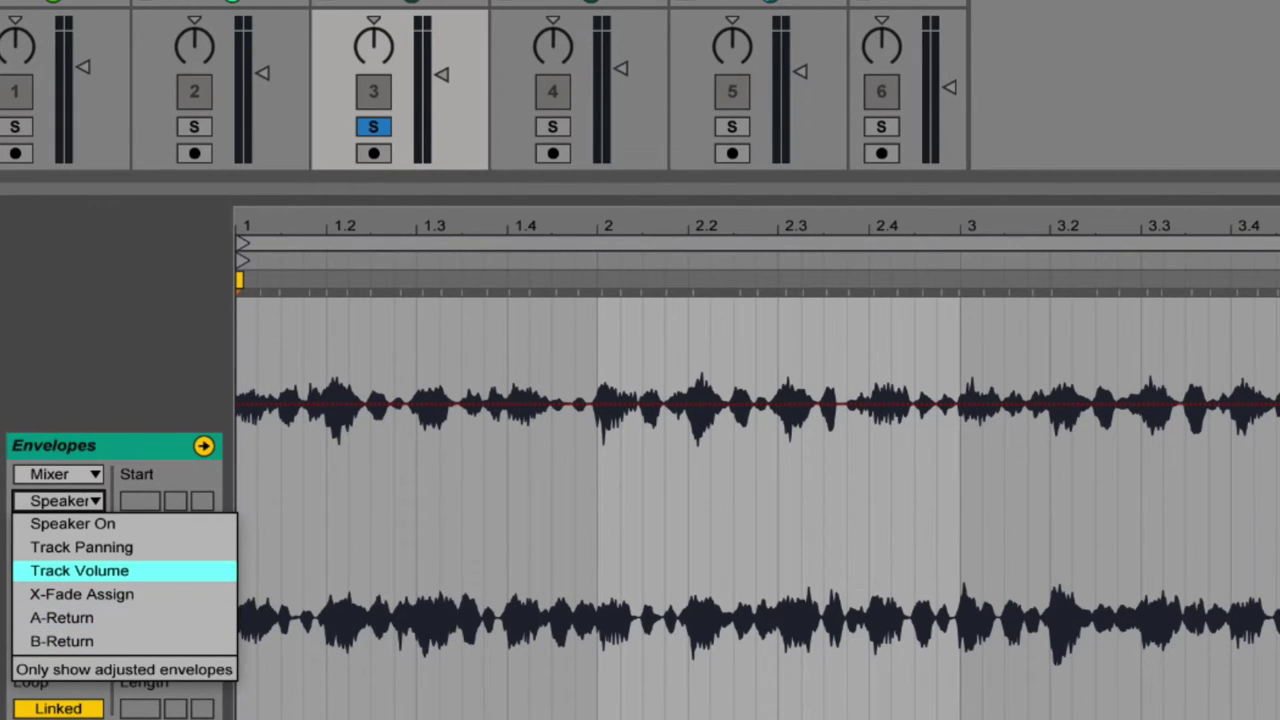
key("Escape")
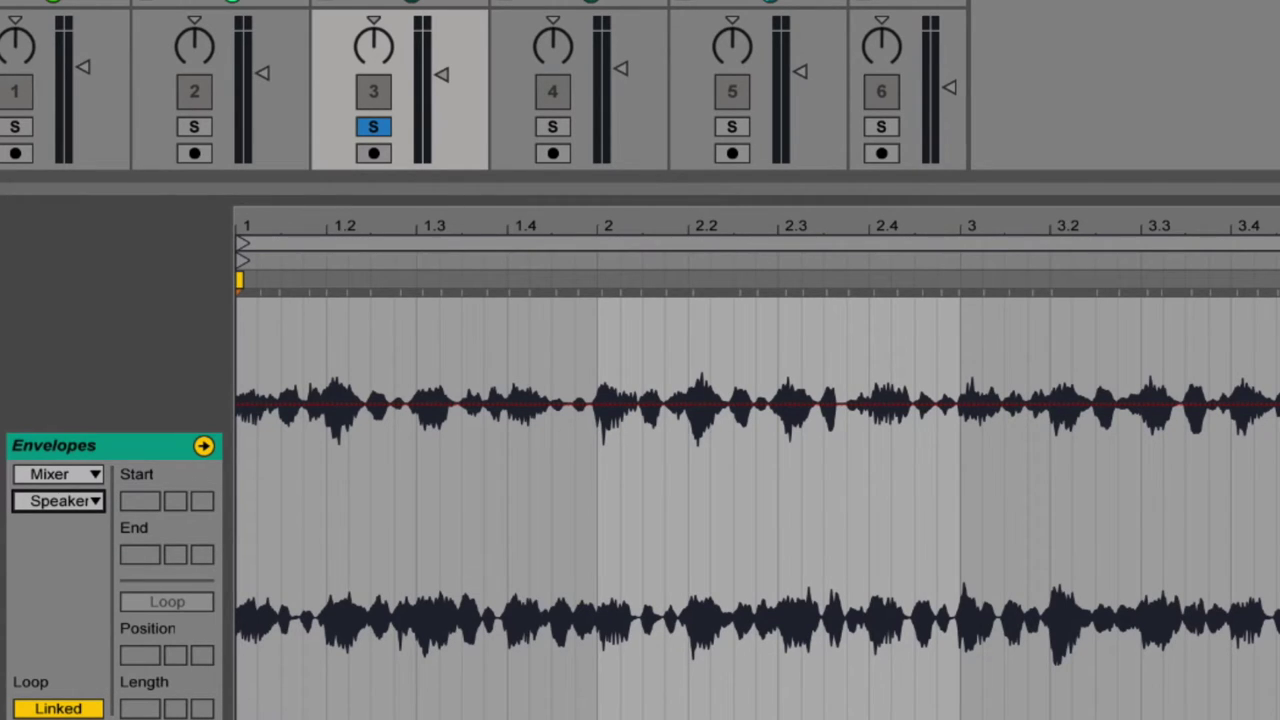
- Switch the envelope category from Mixer to Clip and look over its modulation options, keeping Volume Modulation
left_click(57, 474)
key("Up")
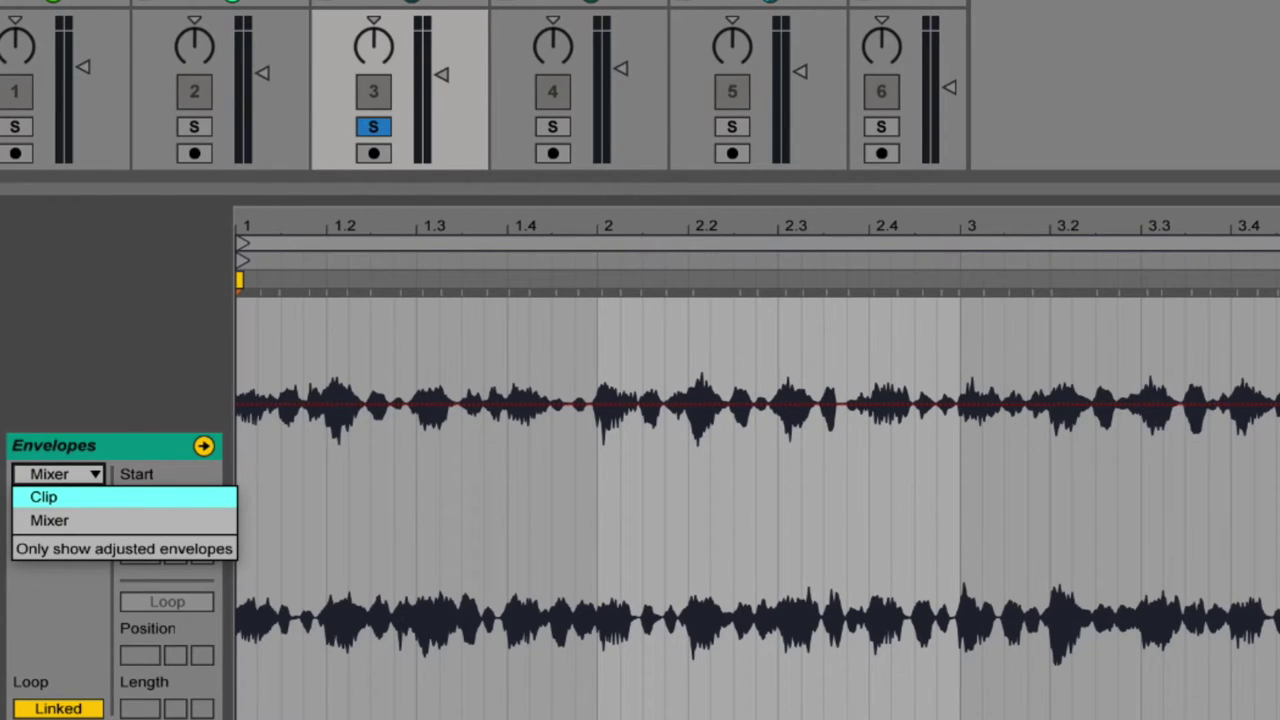
left_click(44, 497)
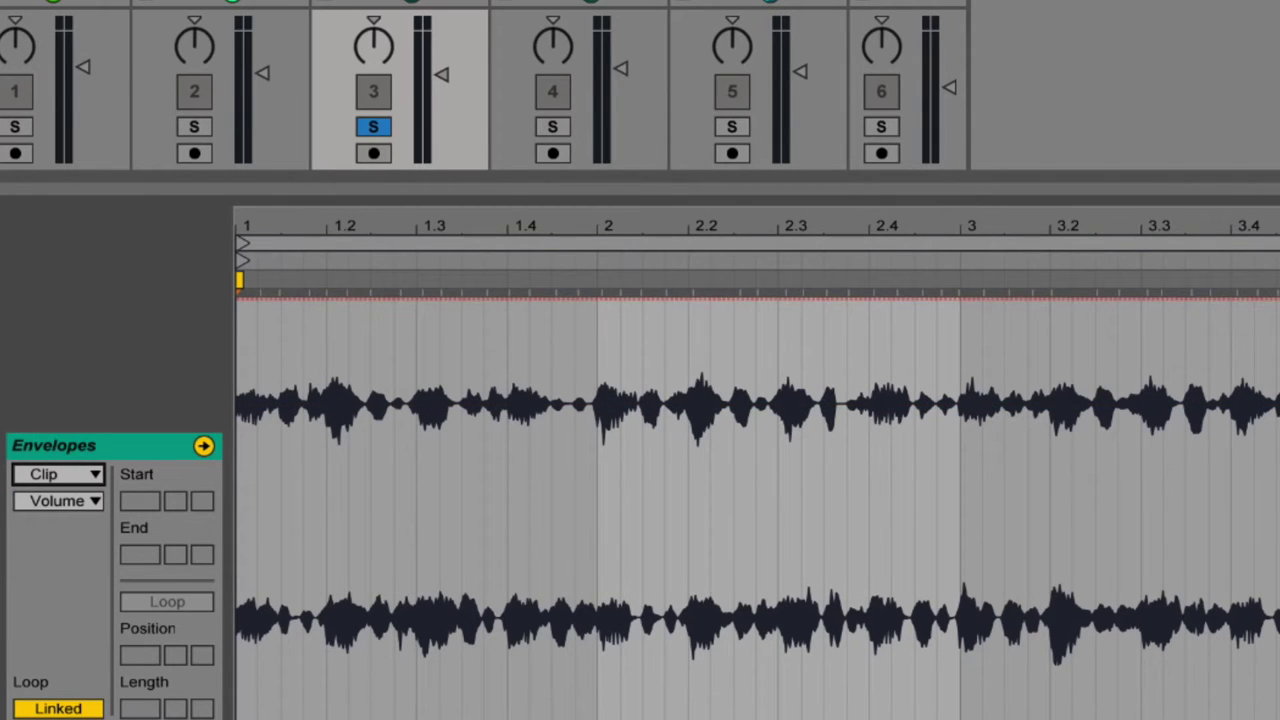
left_click(58, 500)
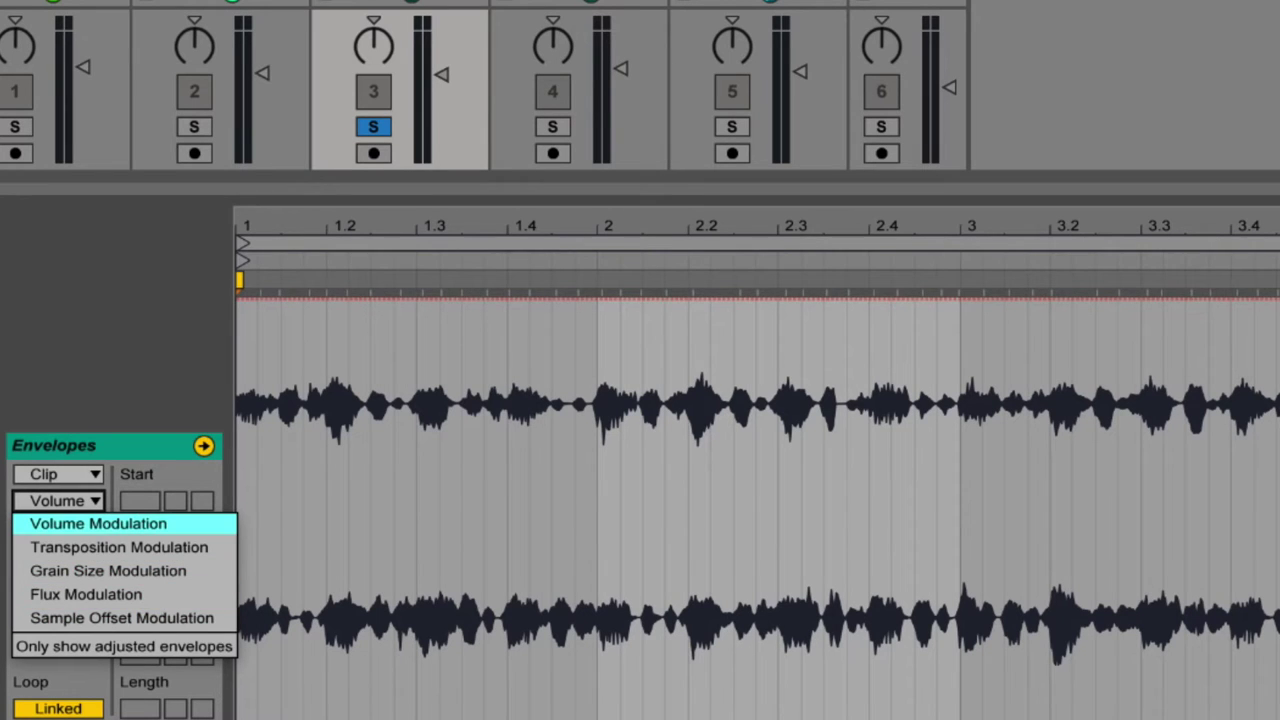
key("Escape")
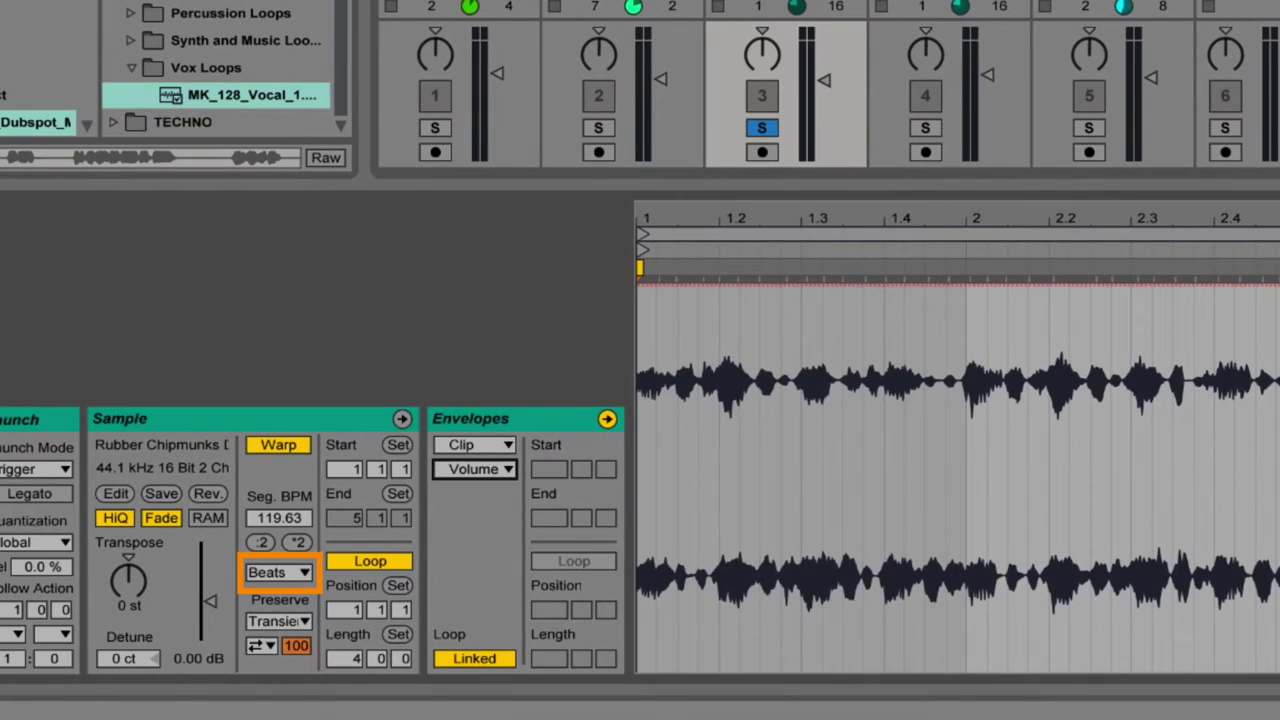
- Review the clip's warp modes from Beats through Complex Pro, leaving Beats selected
left_click(278, 572)
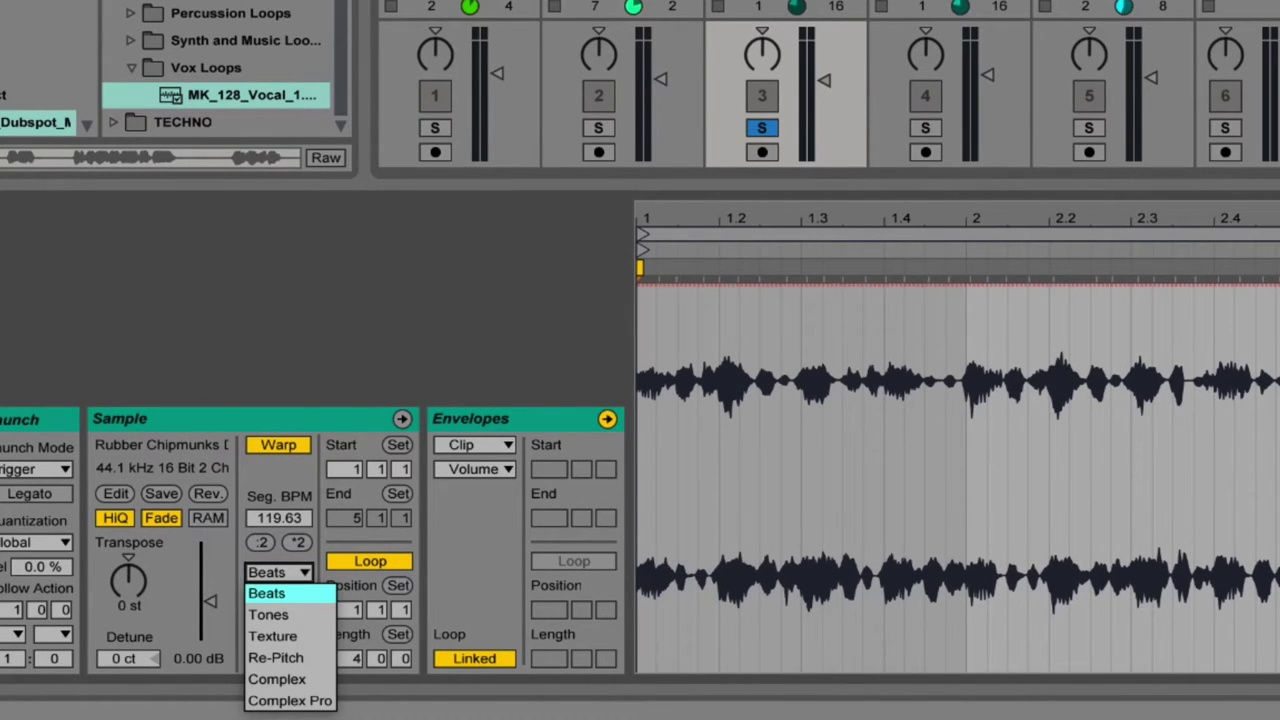
key("Down")
key("Down")
key("Down")
key("Down")
key("Down")
key("Up")
key("Up")
key("Up")
key("Up")
key("Up")
left_click(267, 593)
- Examine the Clip modulation envelopes, including Grain Size, Flux and Sample Offset, leaving Volume Modulation selected
left_click(474, 469)
key("Down")
key("Down")
key("Down")
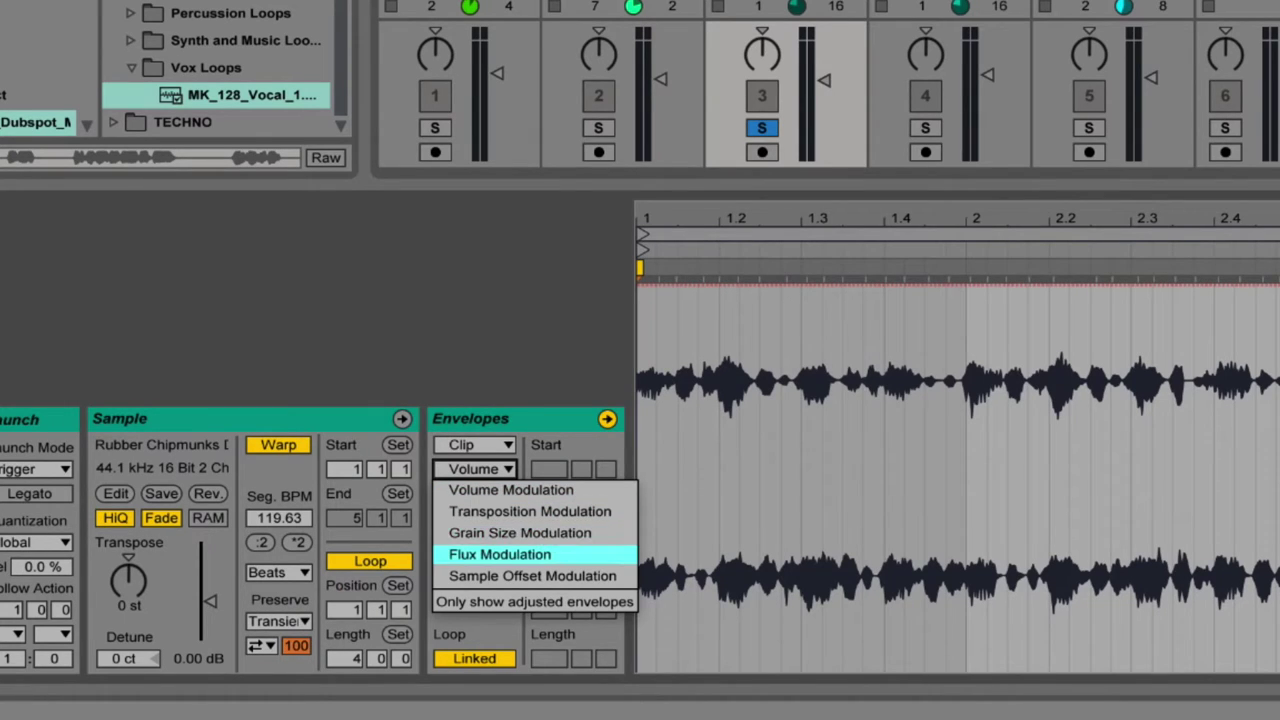
key("Up")
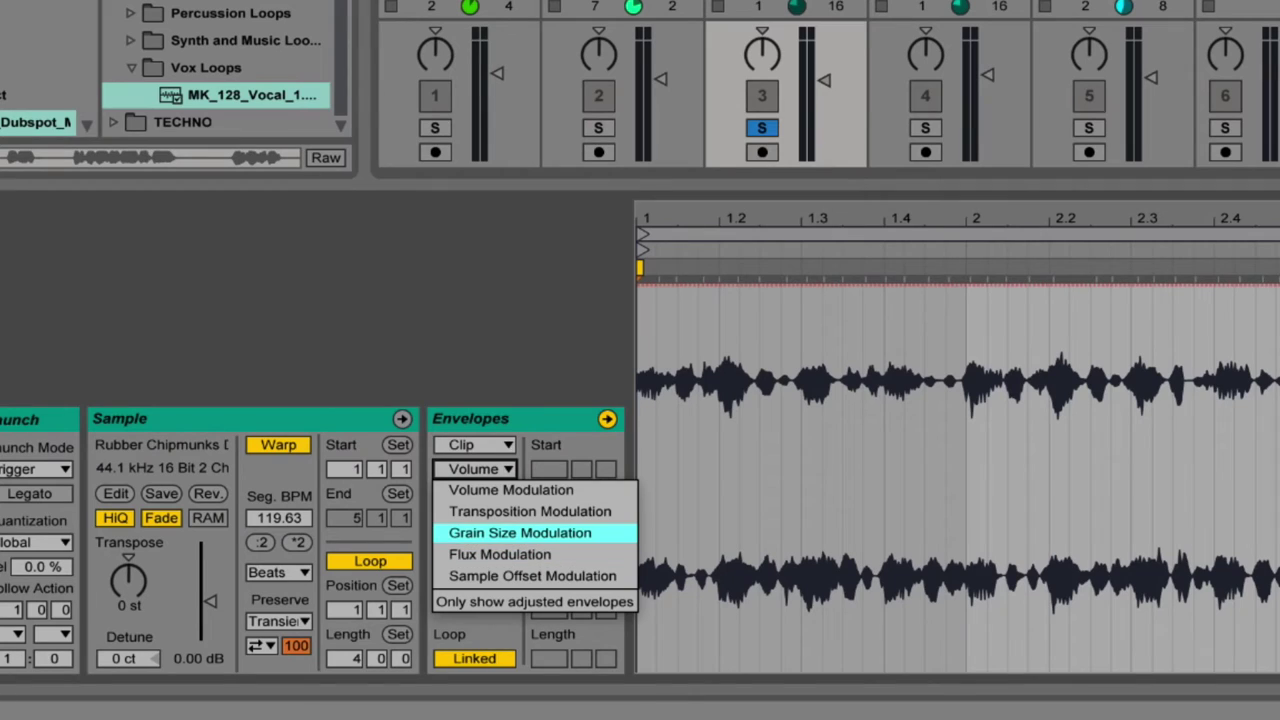
key("Down")
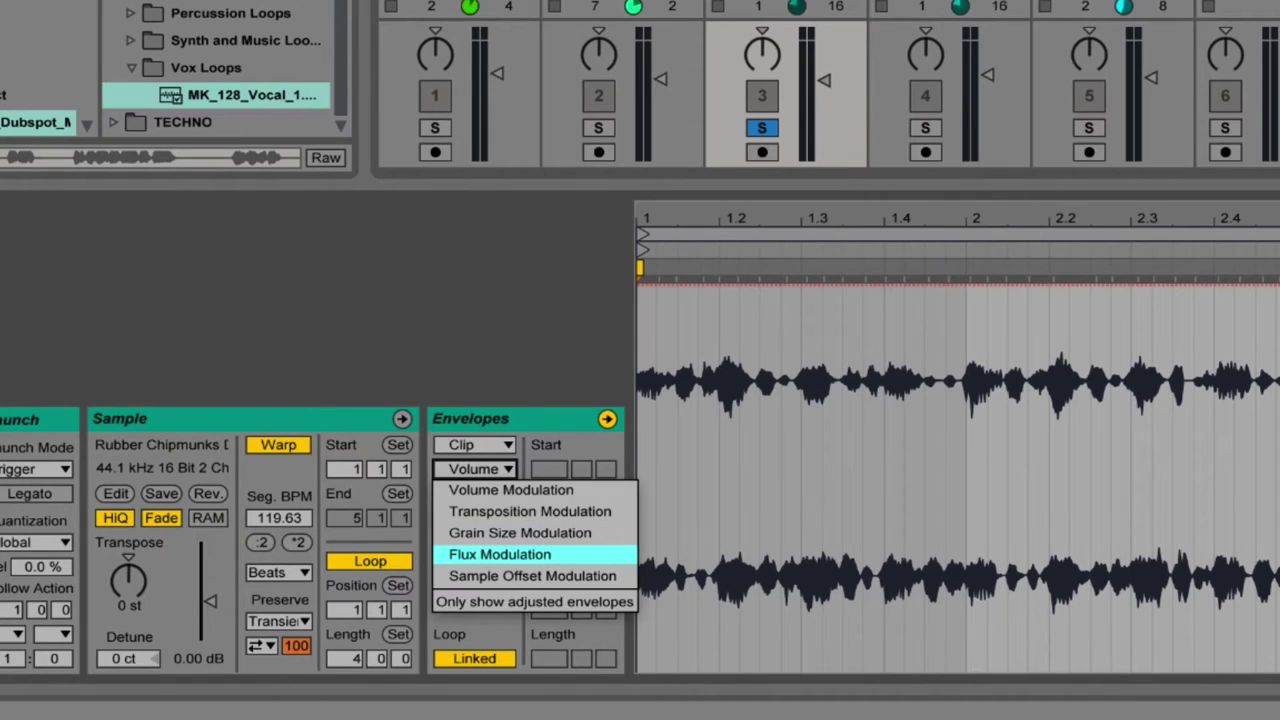
key("Down")
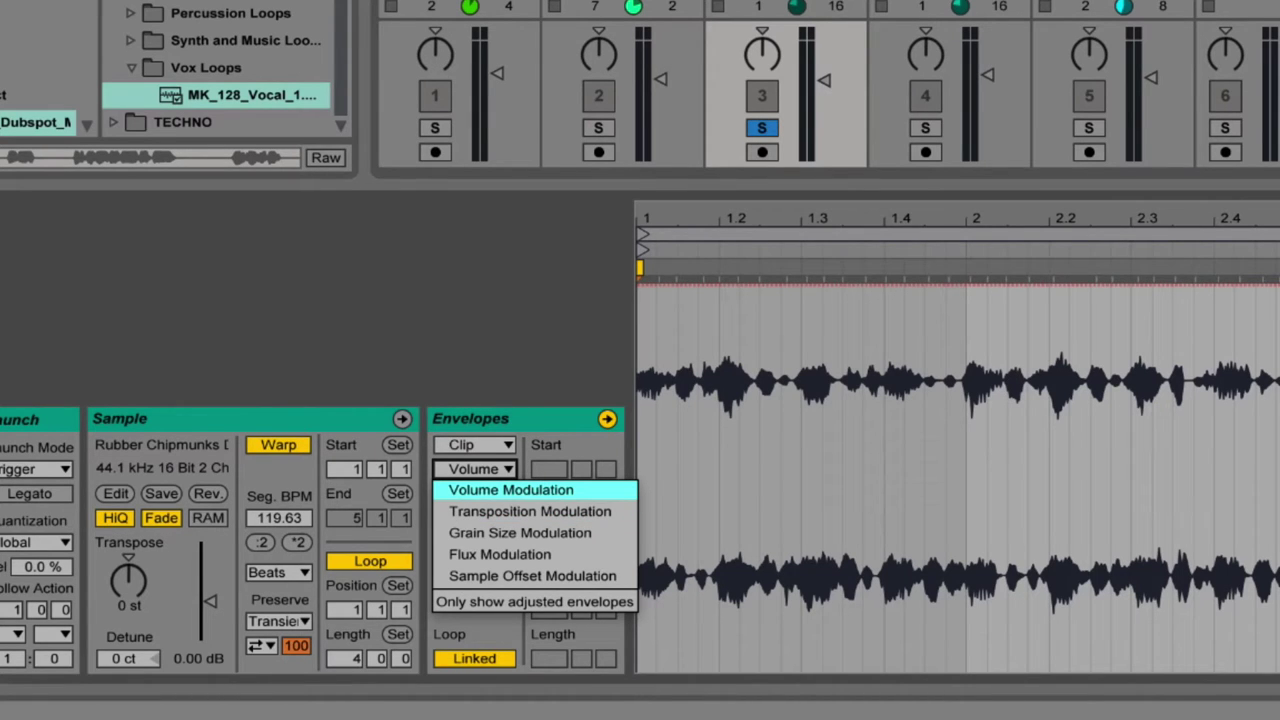
key("Escape")
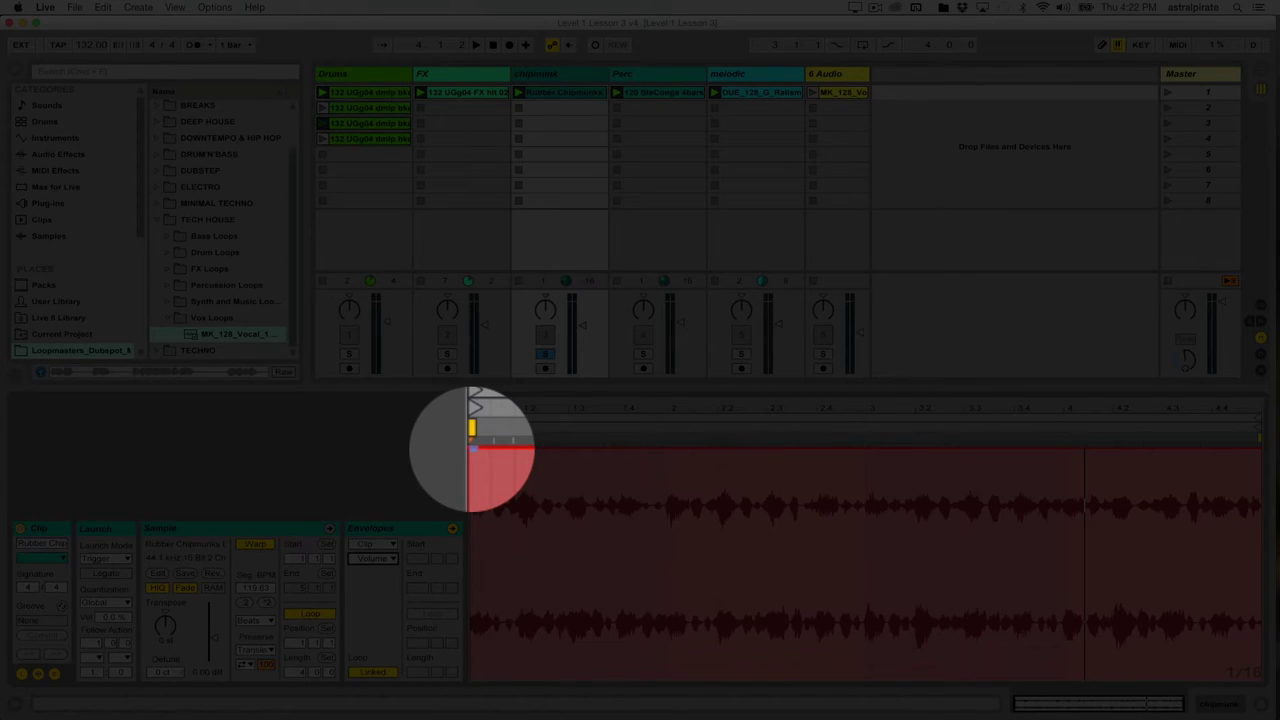
- Add Volume Modulation breakpoints at the clip start and bar 3, and lower the bar 3 point to the minimum
left_click(473, 448)
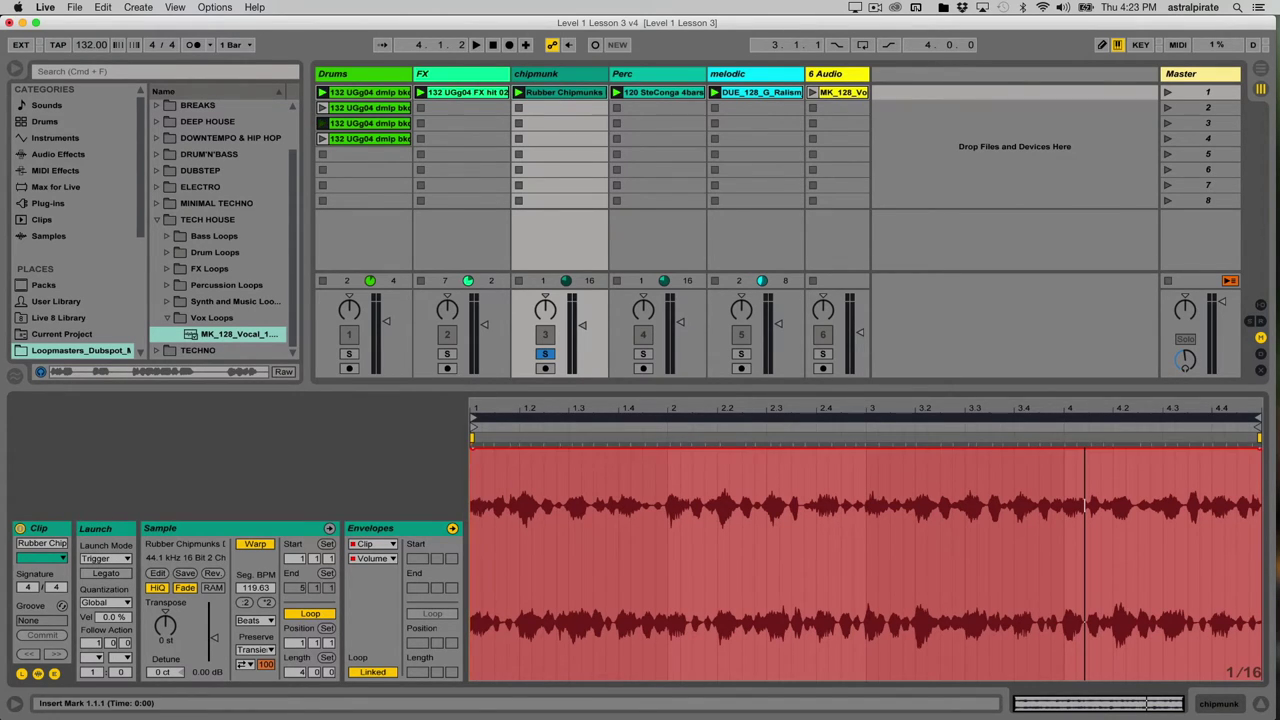
left_click(865, 505)
left_click(867, 448)
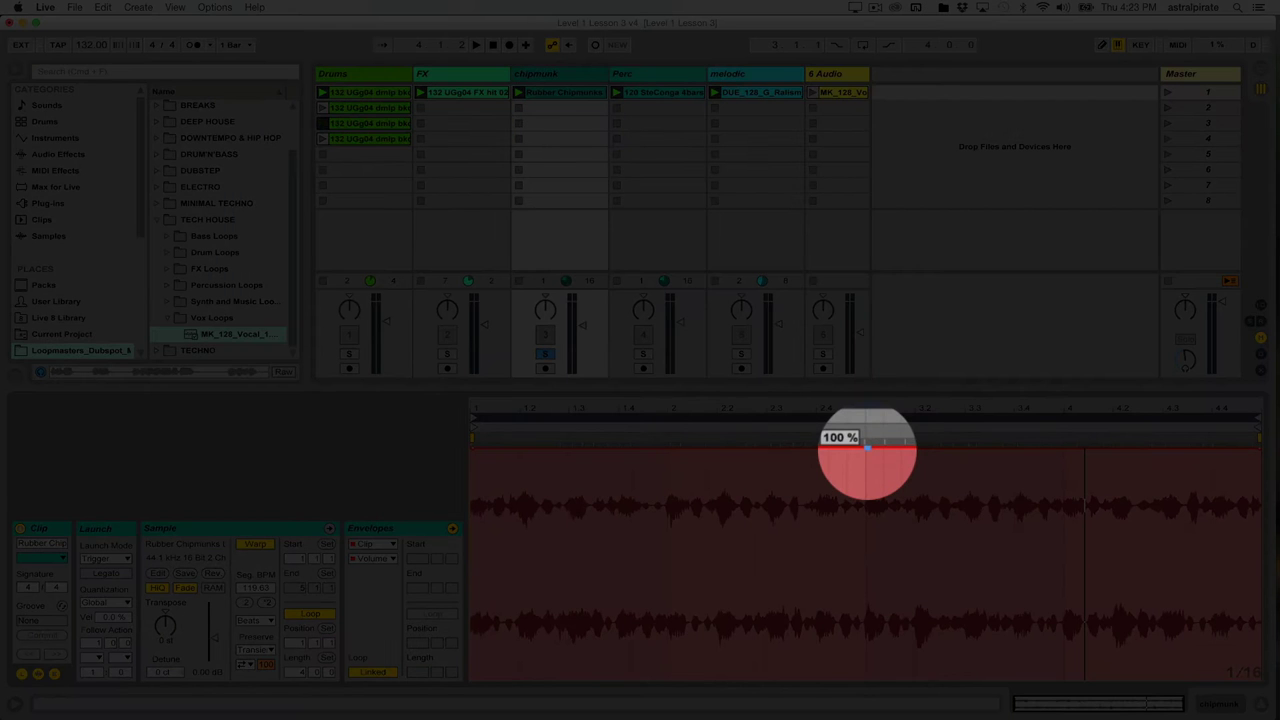
left_click_drag(866, 448, 866, 676)
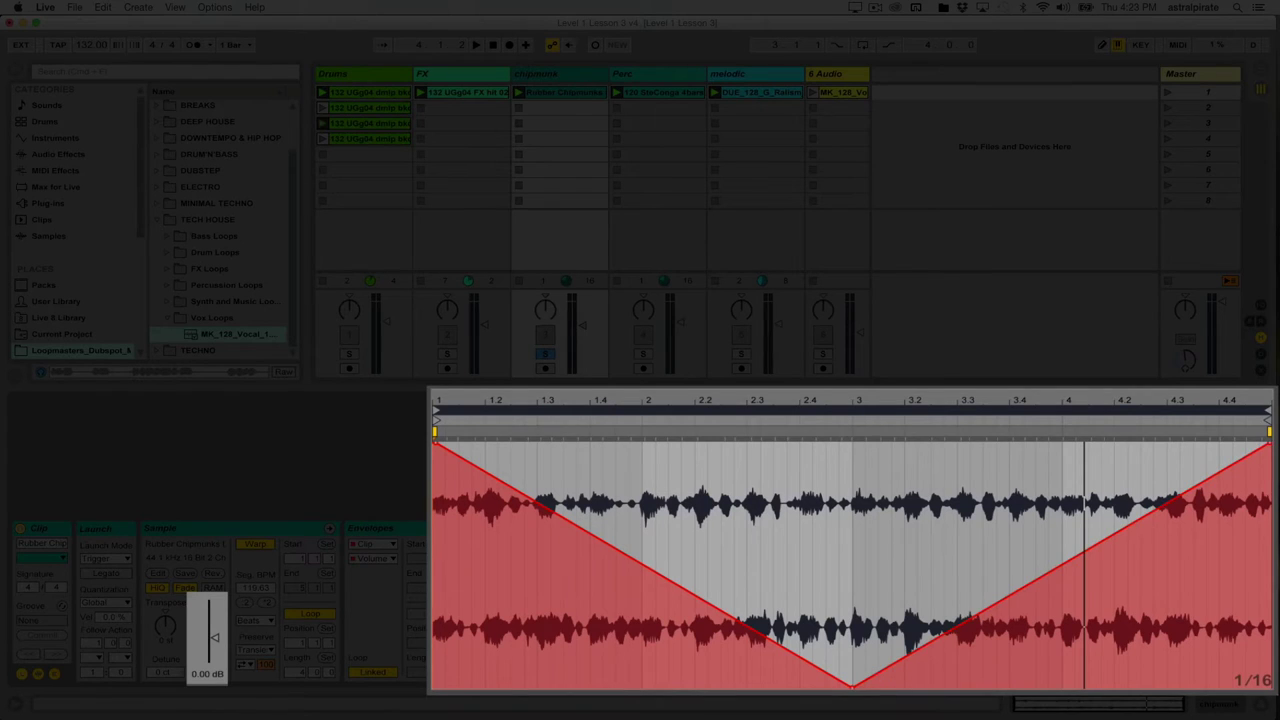
- Raise the Rubber Chipmunks clip gain to 3.88 dB and audition the clip with its volume envelope
key("space")
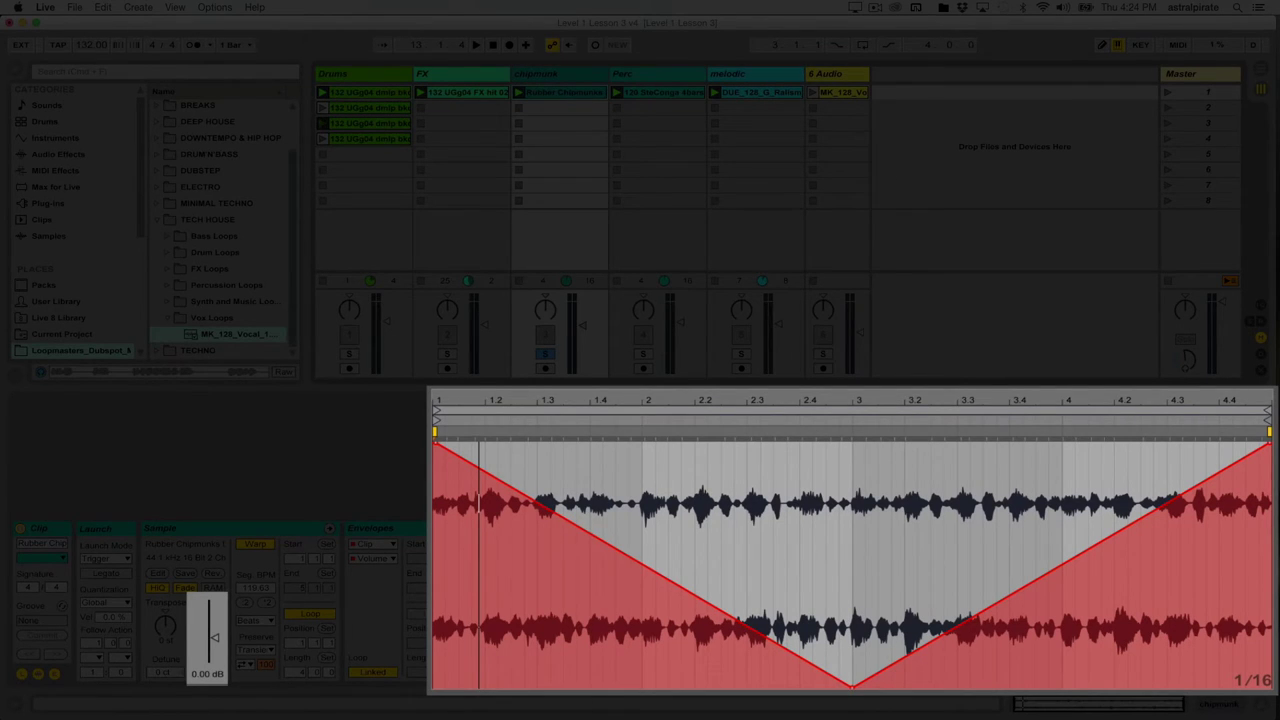
left_click_drag(214, 637, 214, 631)
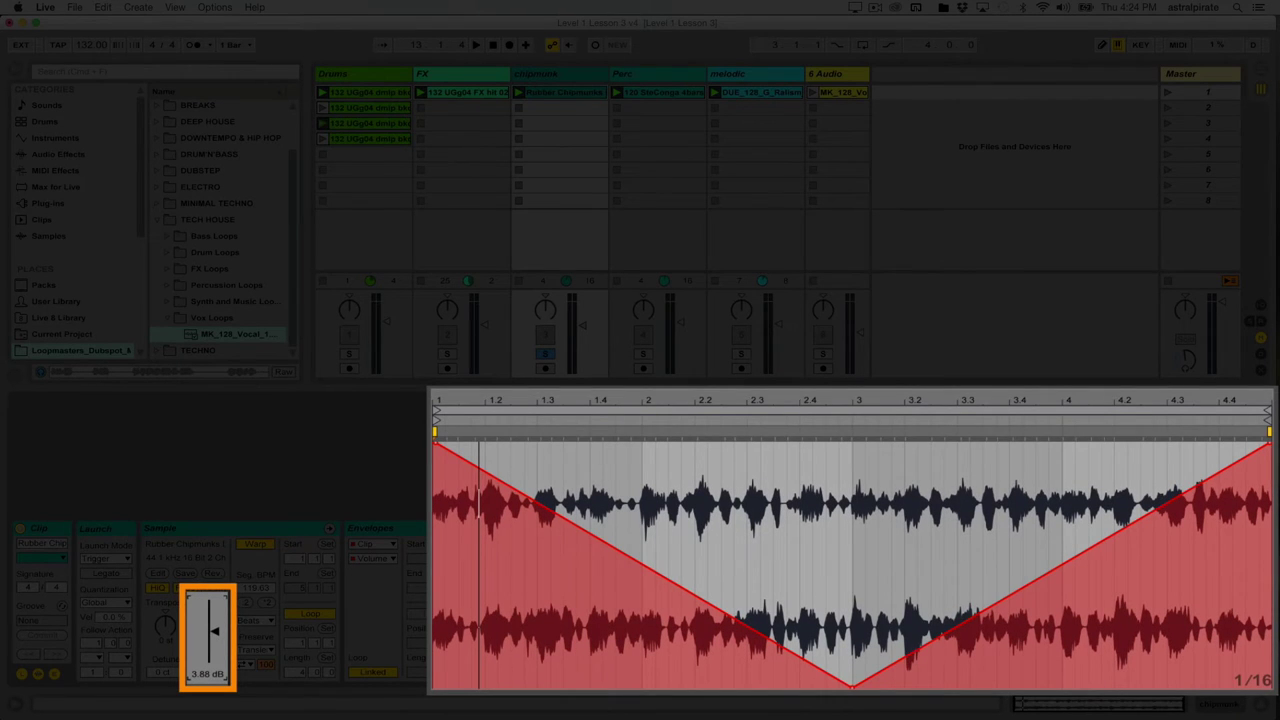
mouse_move(435, 443)
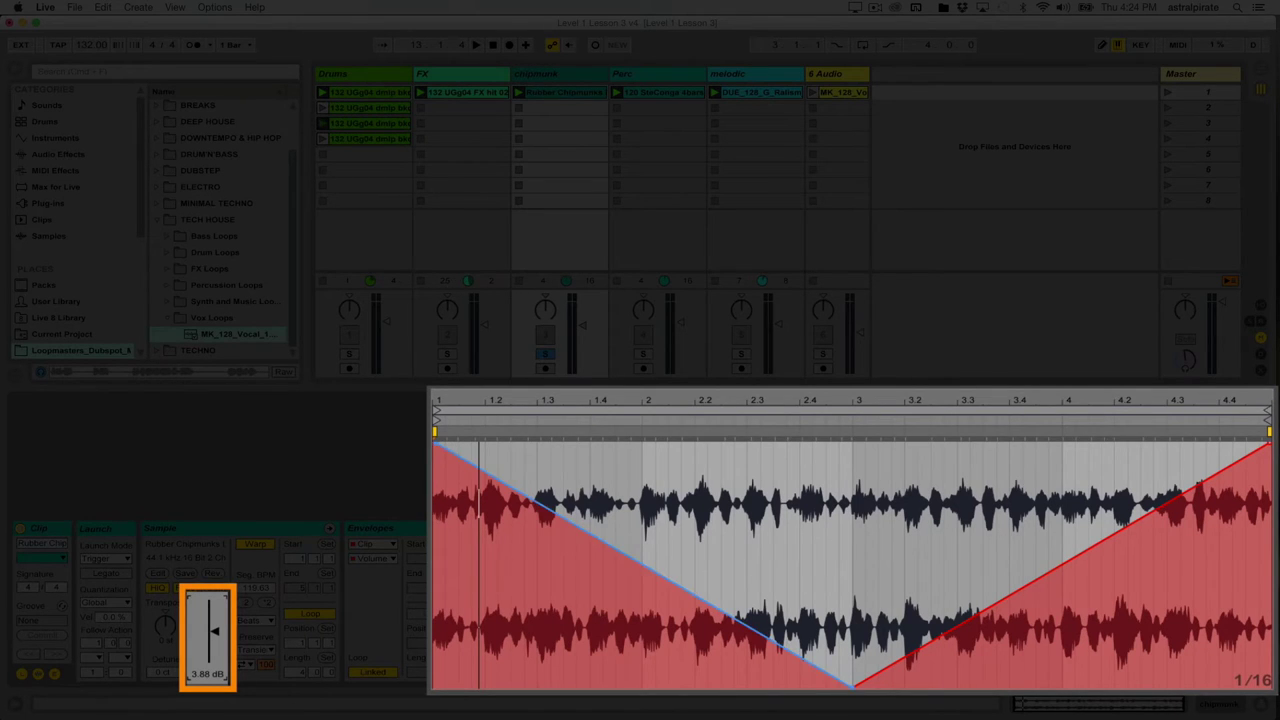
key("space")
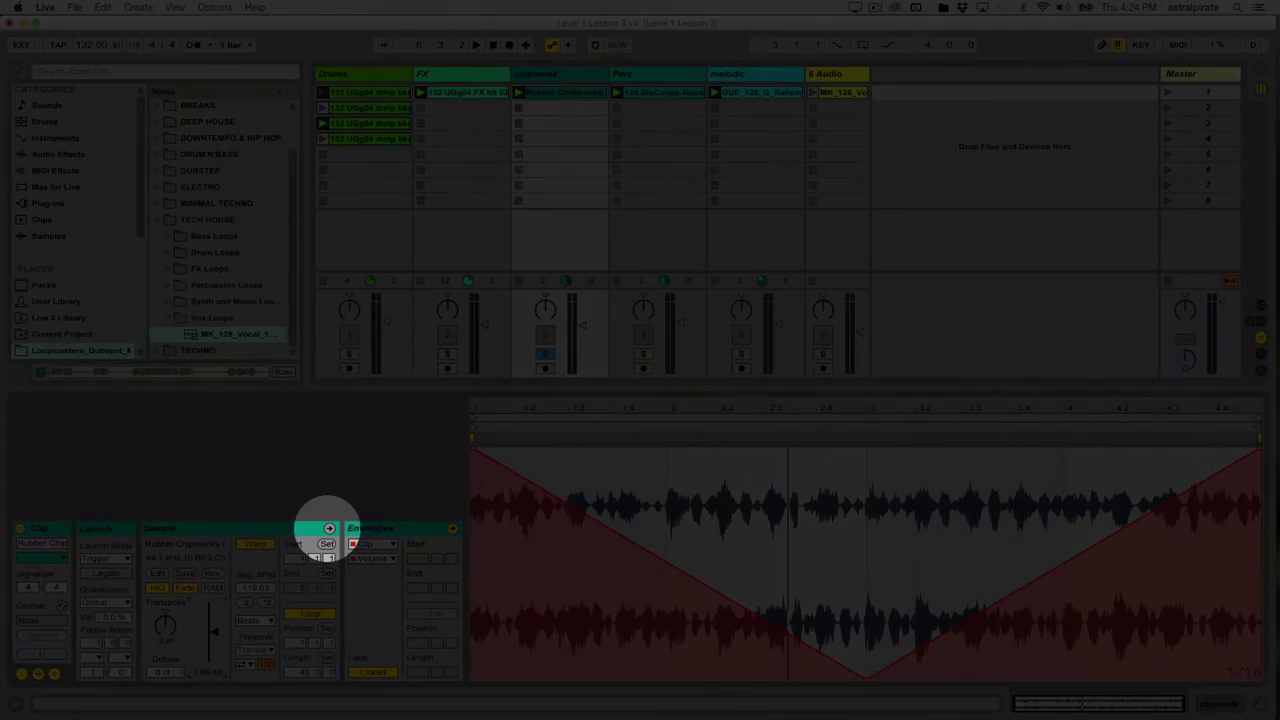
- Switch the clip display to the plain sample and back to the envelope, and clear the Volume Modulation envelope
left_click(329, 528)
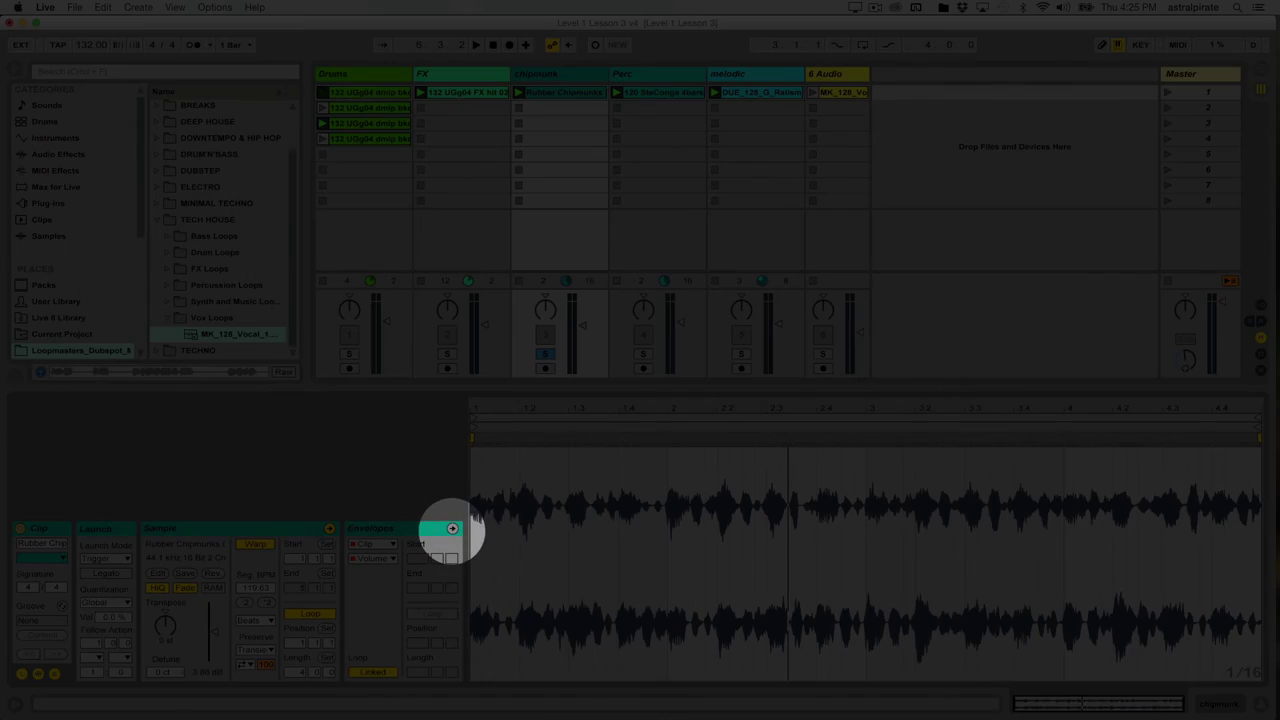
left_click(452, 528)
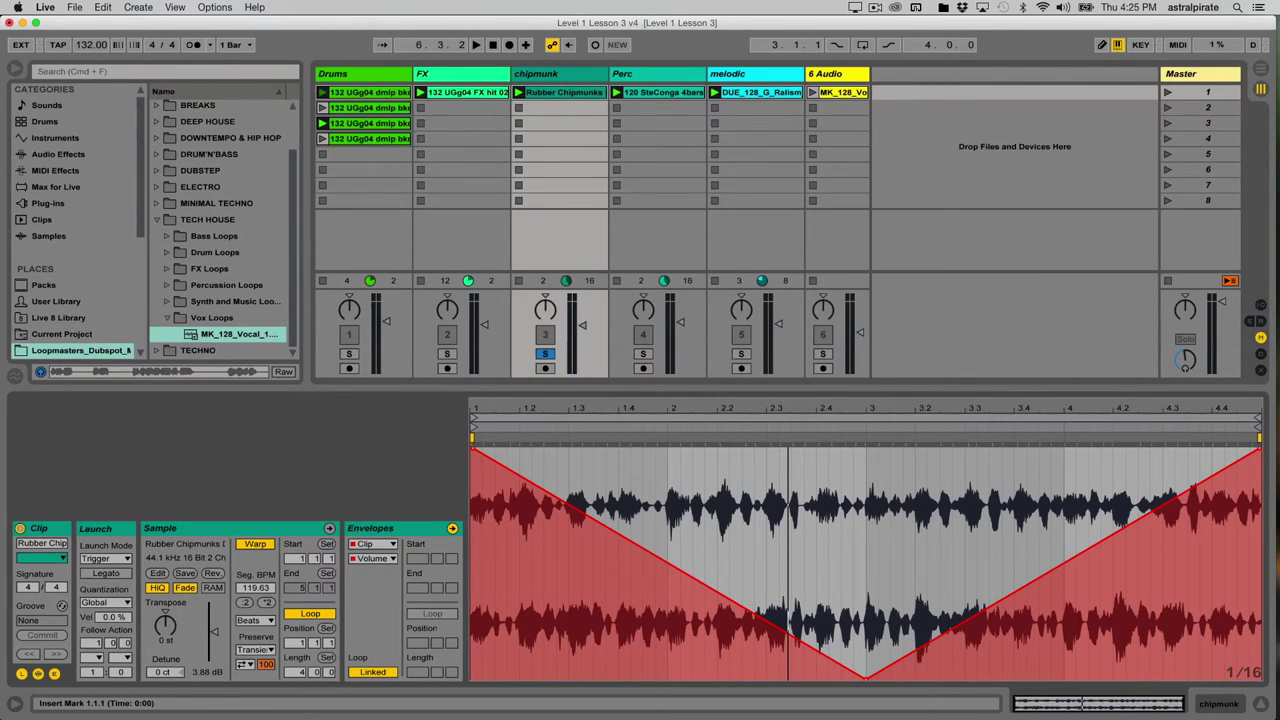
right_click(682, 496)
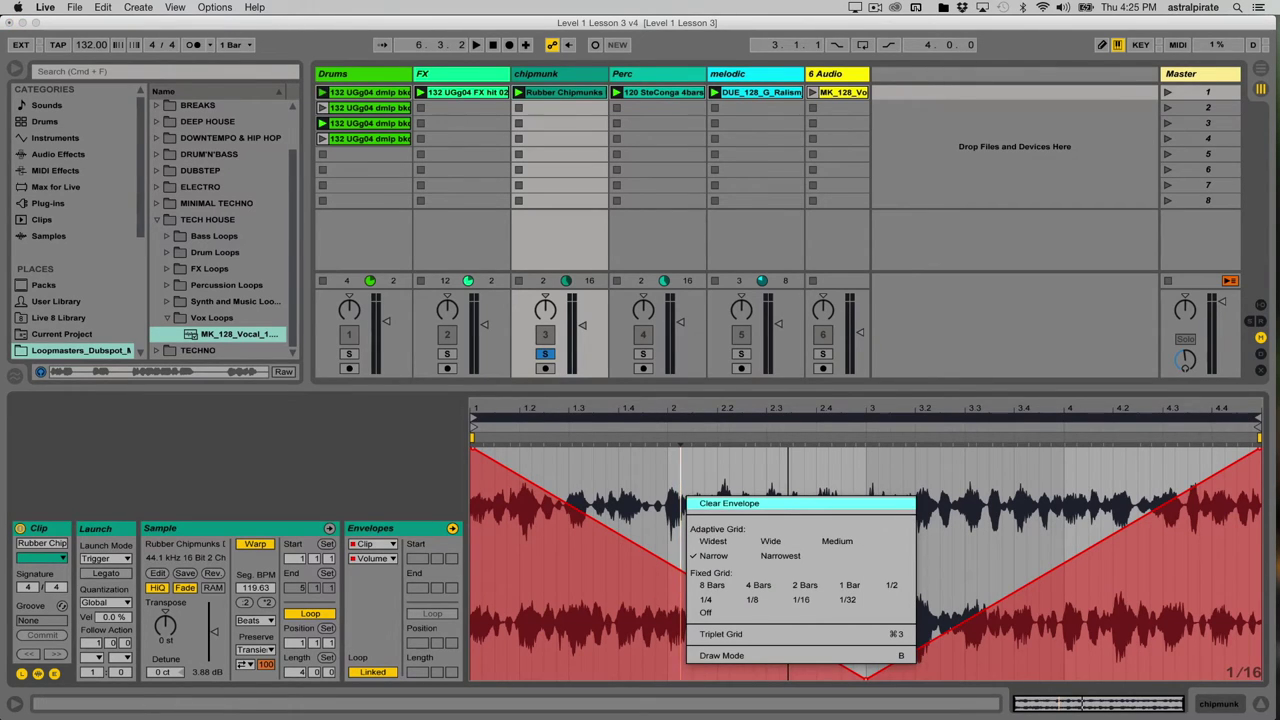
left_click(730, 503)
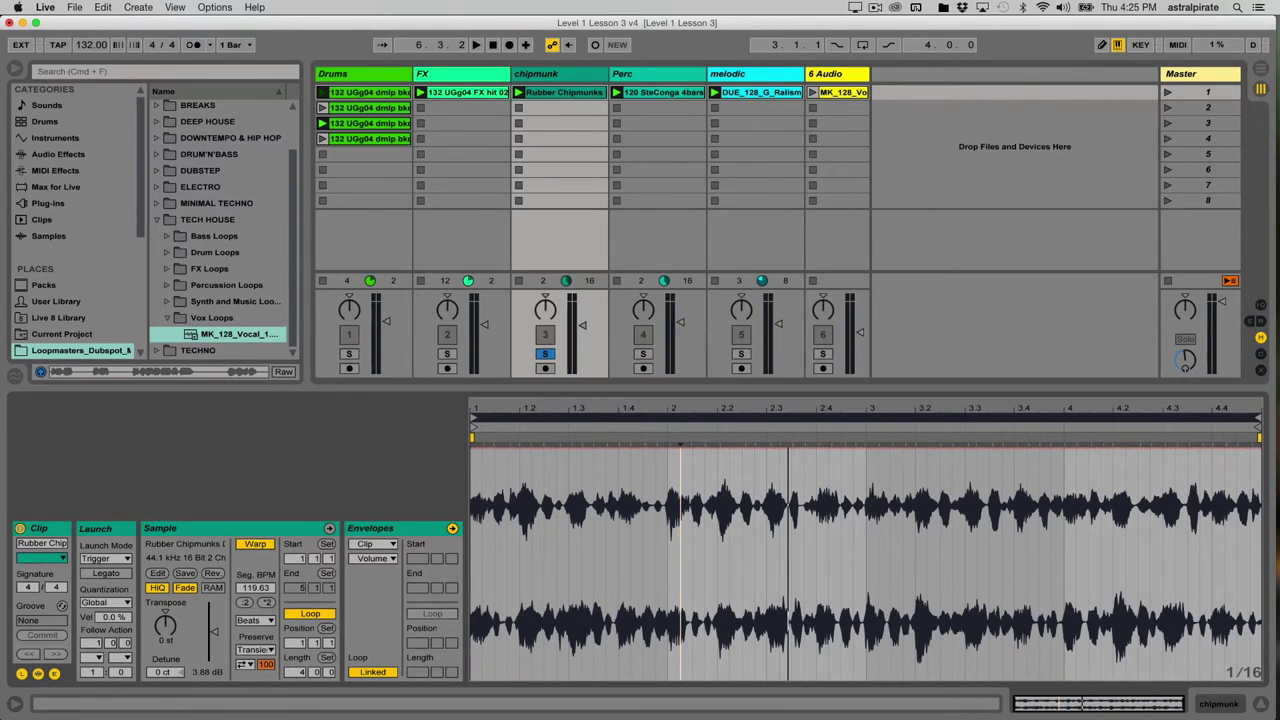
- Set the unlinked Volume envelope's loop length to 1 bar and shorten that loop to one beat
key("space")
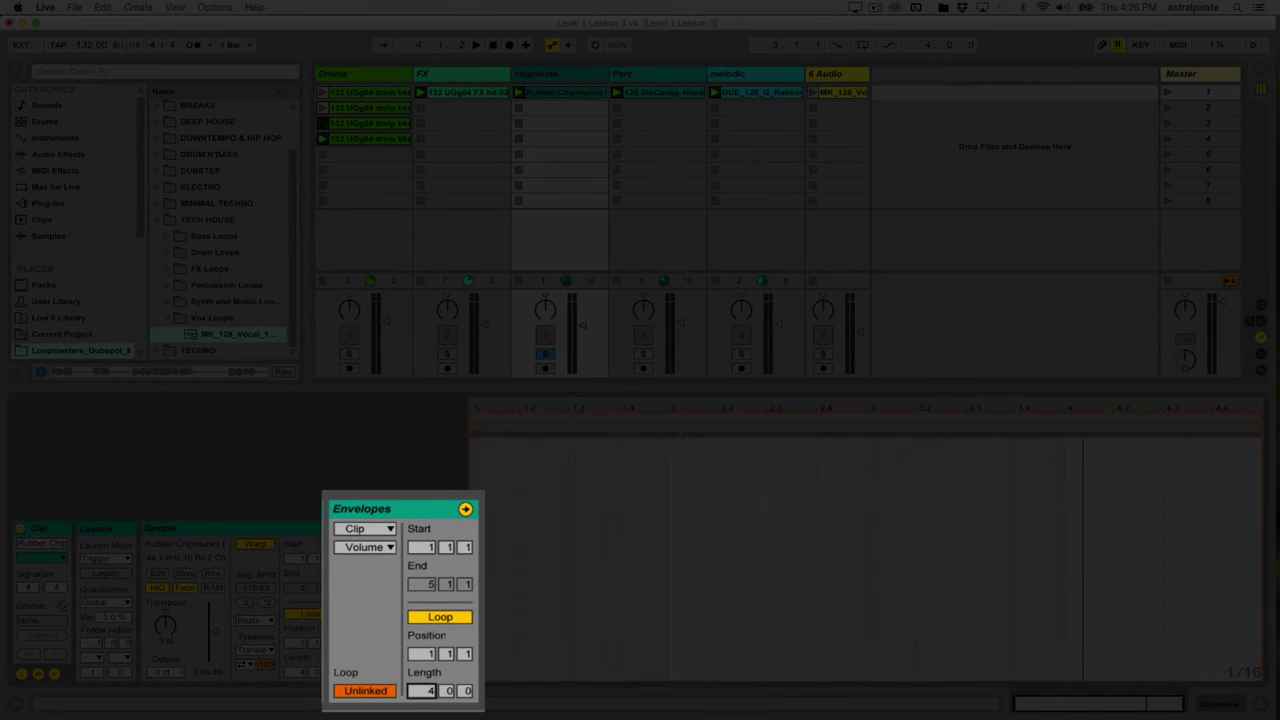
type("1")
key("Return")
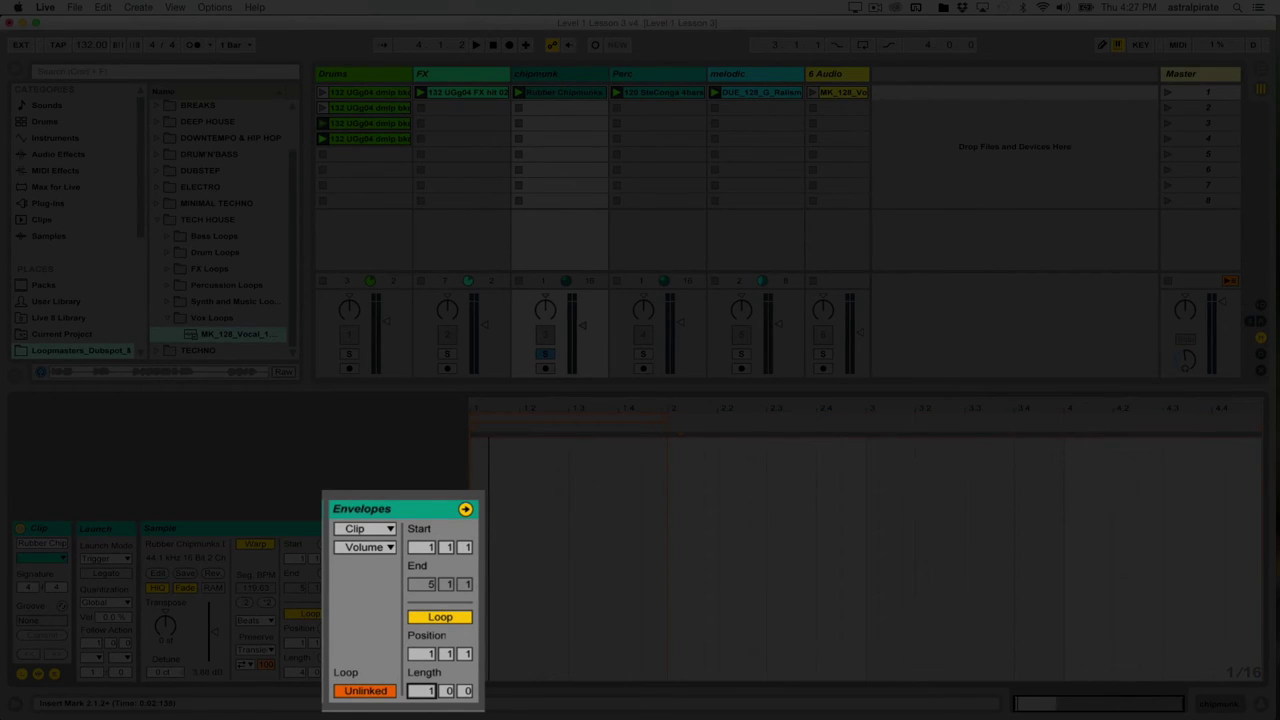
mouse_move(668, 419)
left_mouse_down()
mouse_move(519, 419)
mouse_move(519, 487)
left_mouse_up()
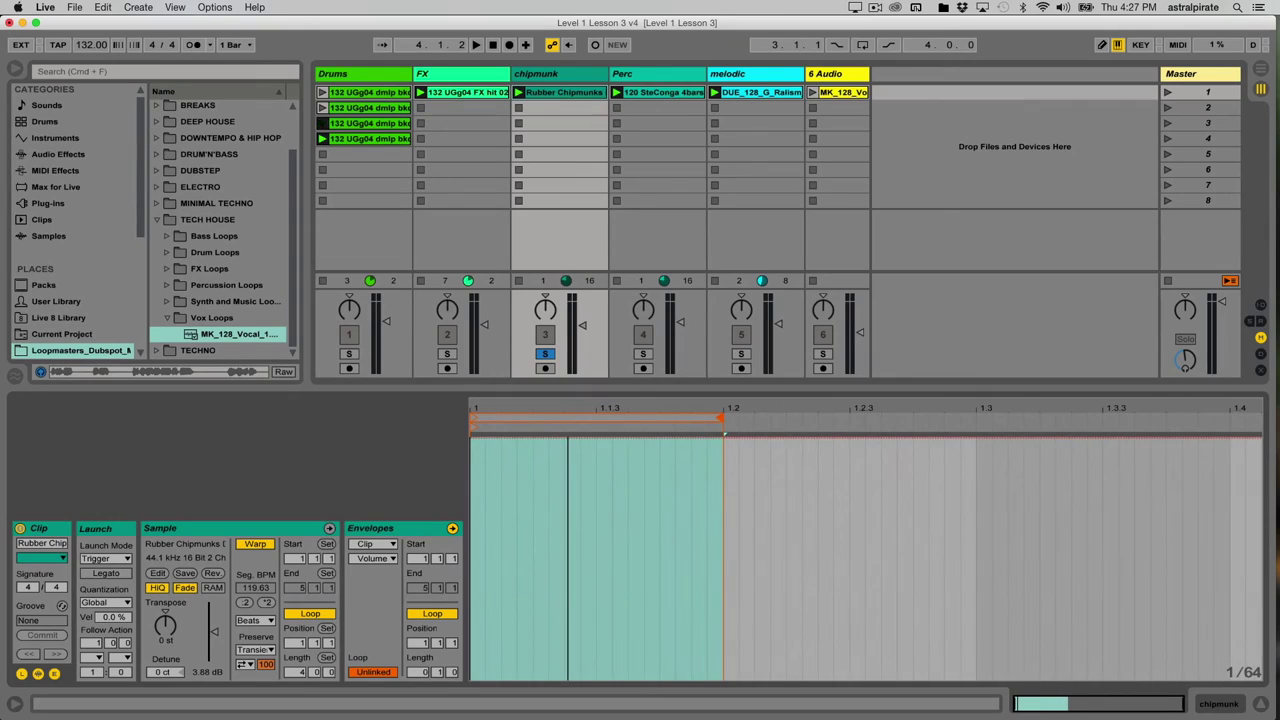
- Set the envelope editor to a fixed 1/16 grid for the one-beat loop
key("super+a")
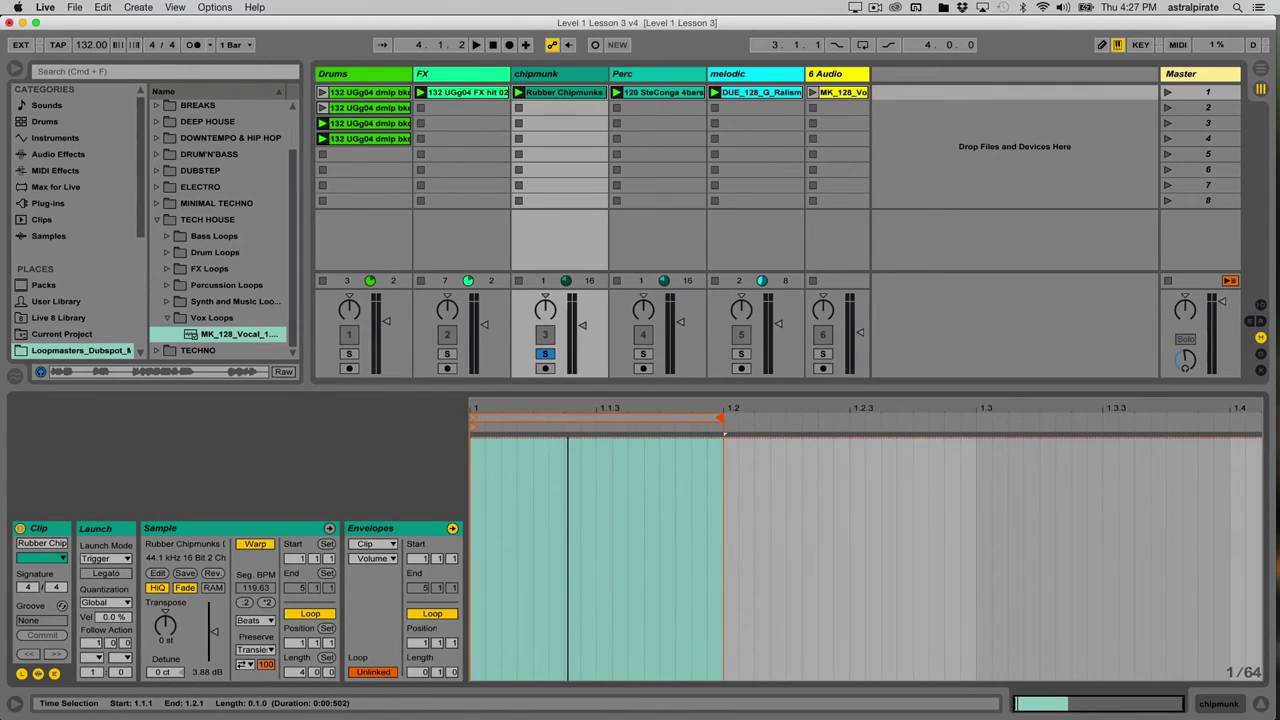
left_click_drag(568, 408, 568, 500)
key("minus")
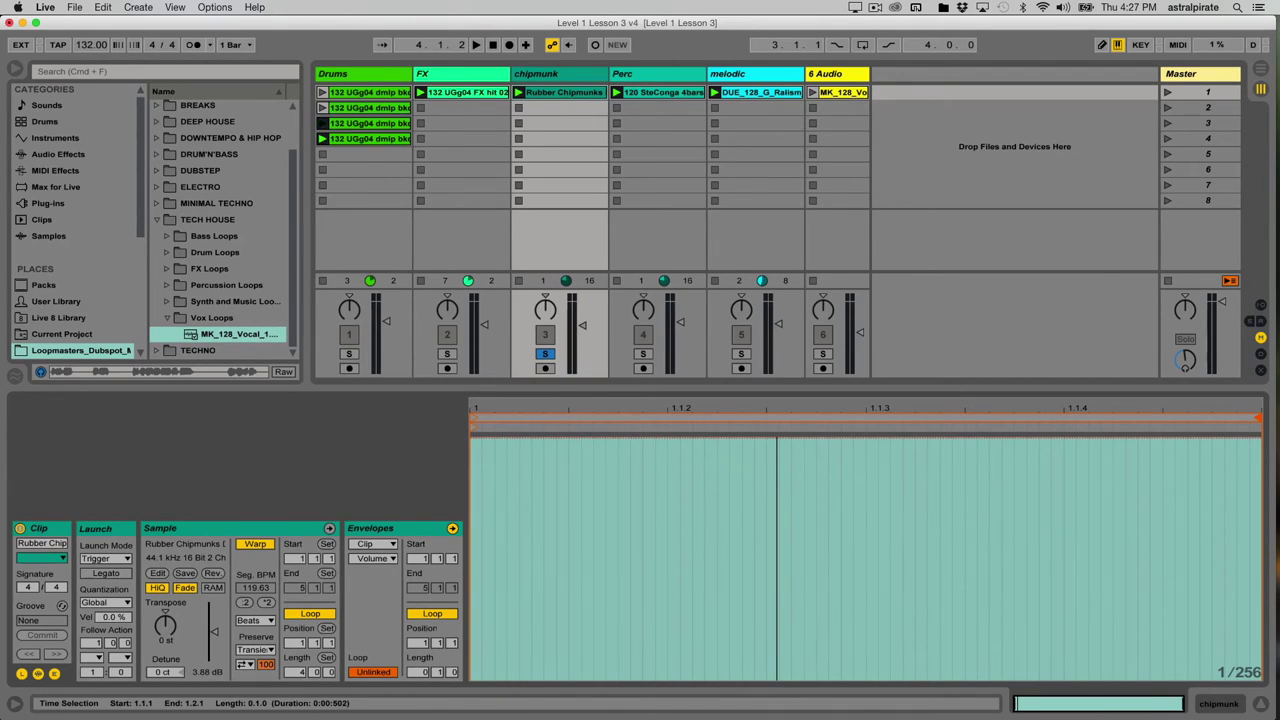
right_click(872, 515)
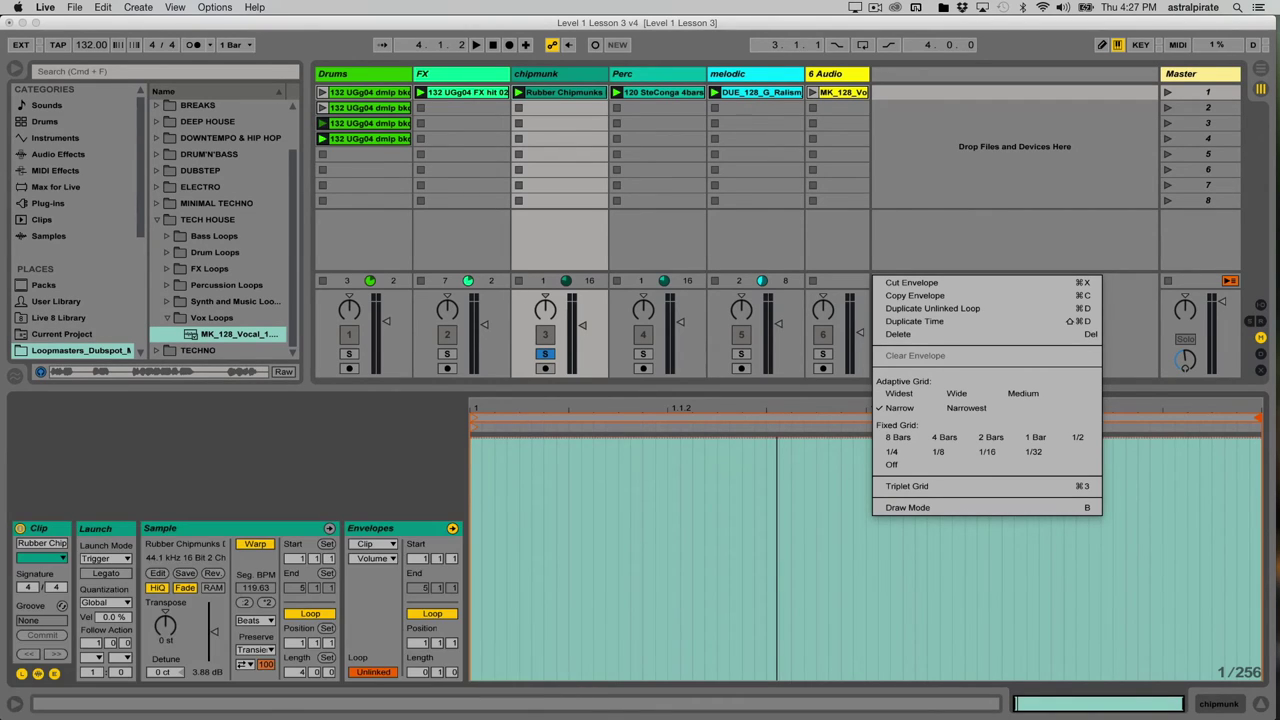
left_click(987, 451)
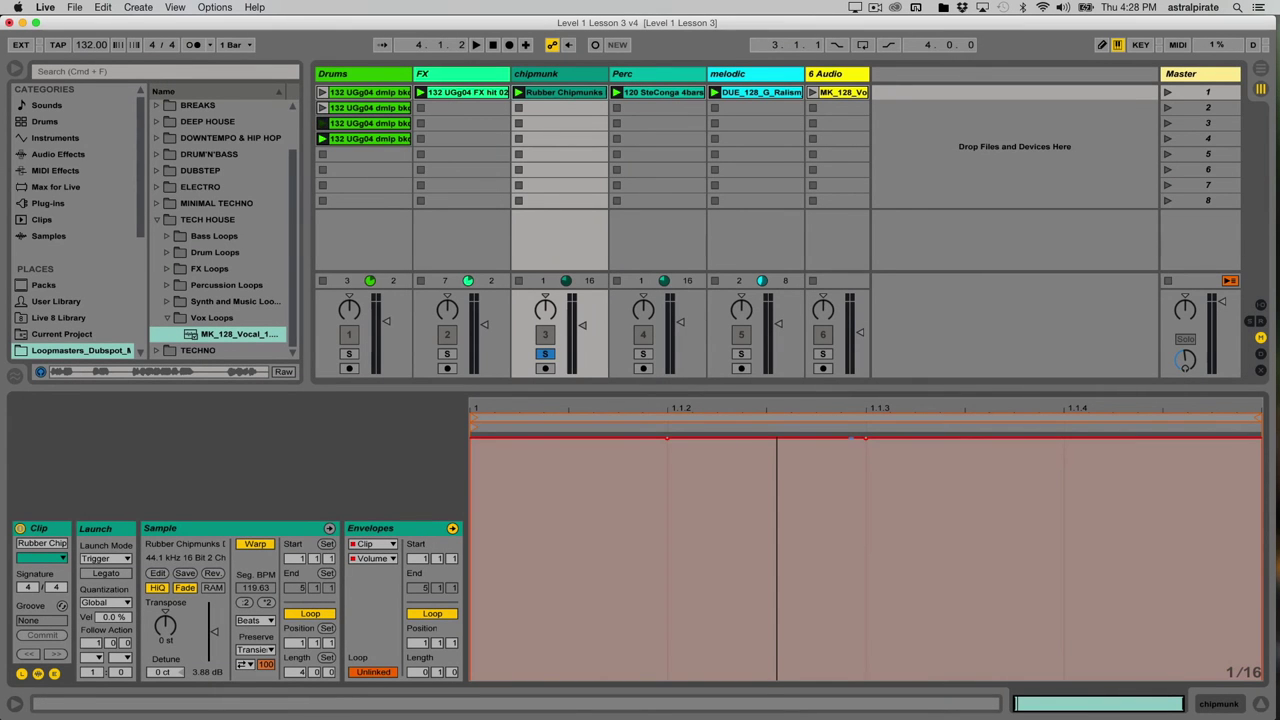
- Drop the Volume Modulation to the minimum between 1.1.2 and 1.1.3 using breakpoints, and remove that shape again
left_click_drag(851, 437, 865, 676)
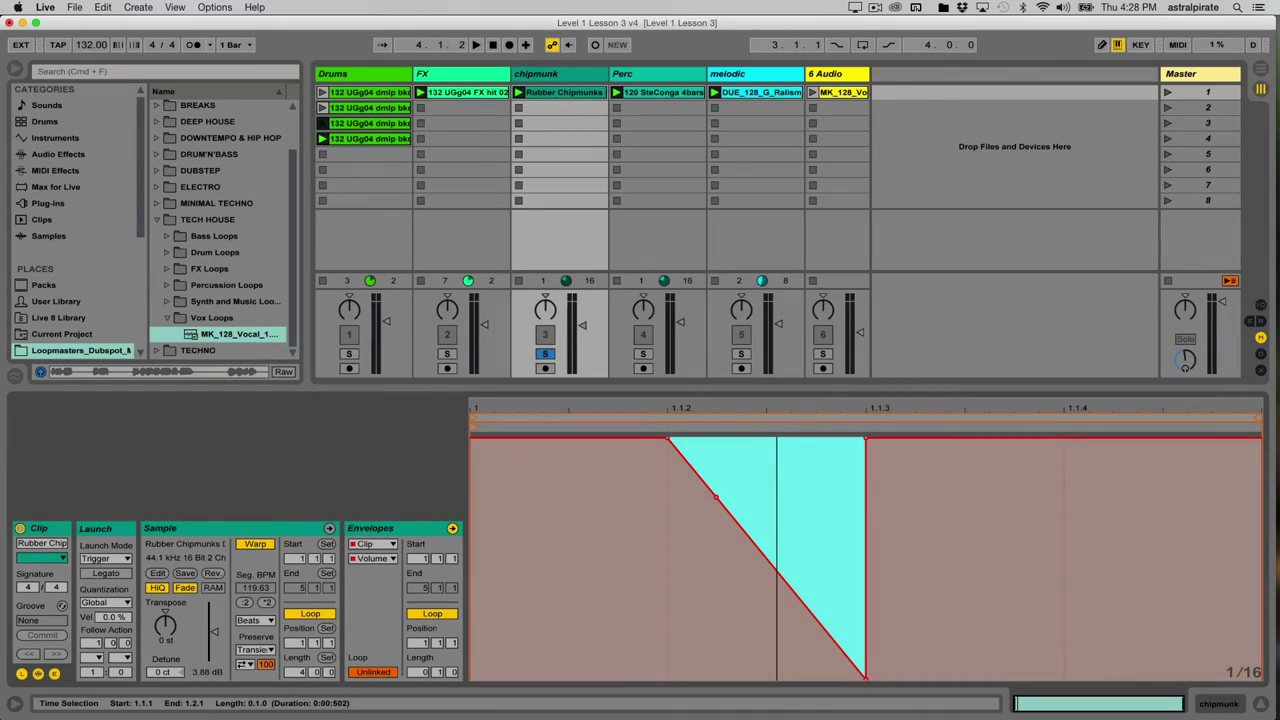
left_click_drag(716, 497, 667, 678)
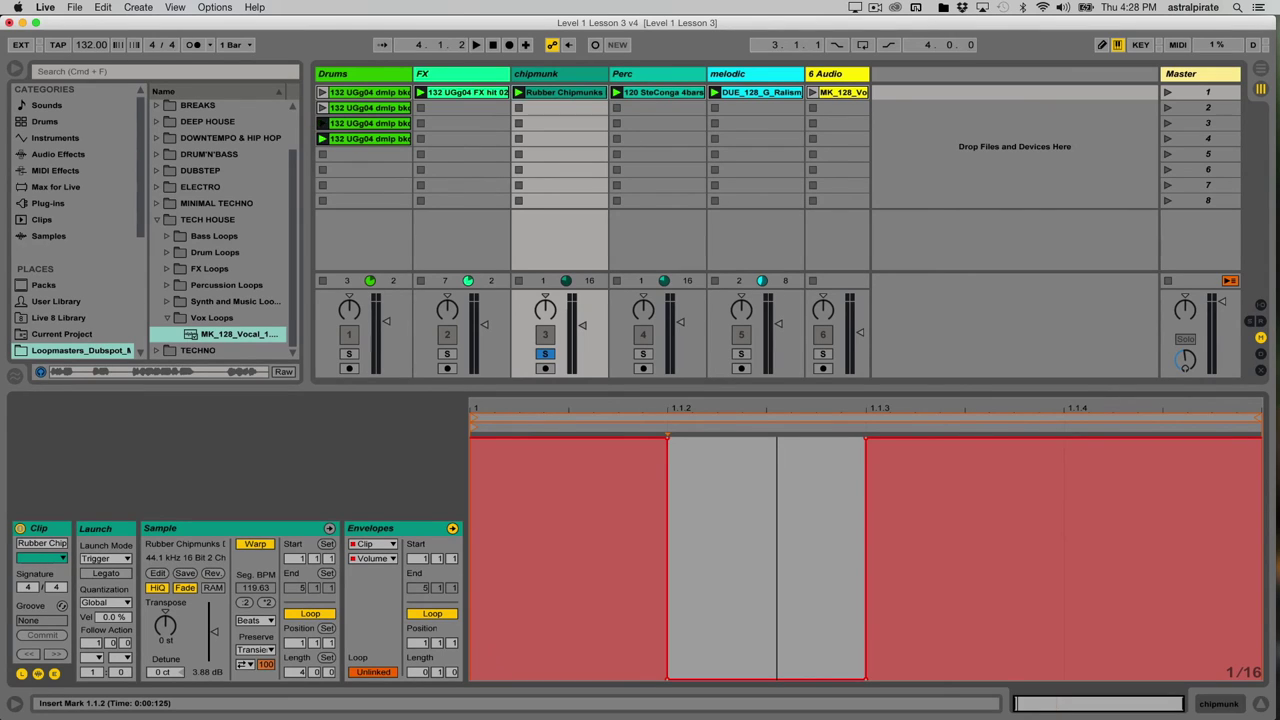
left_click(667, 678)
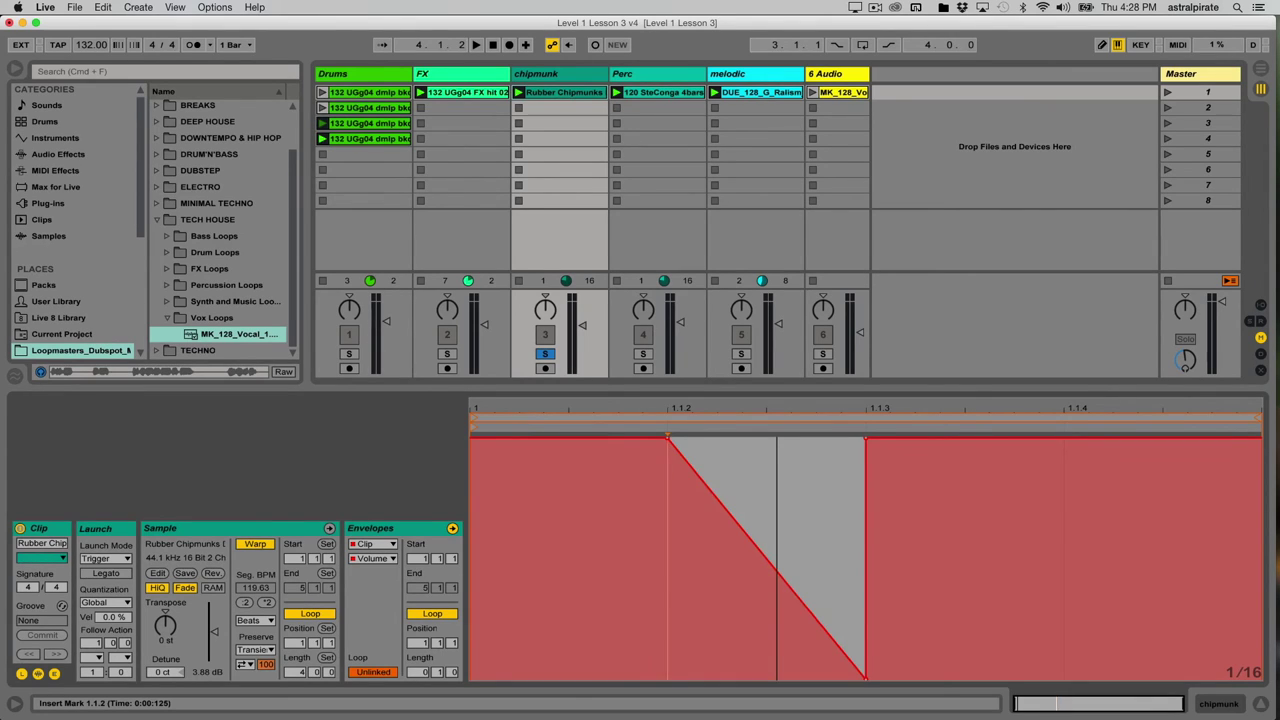
left_click(865, 678)
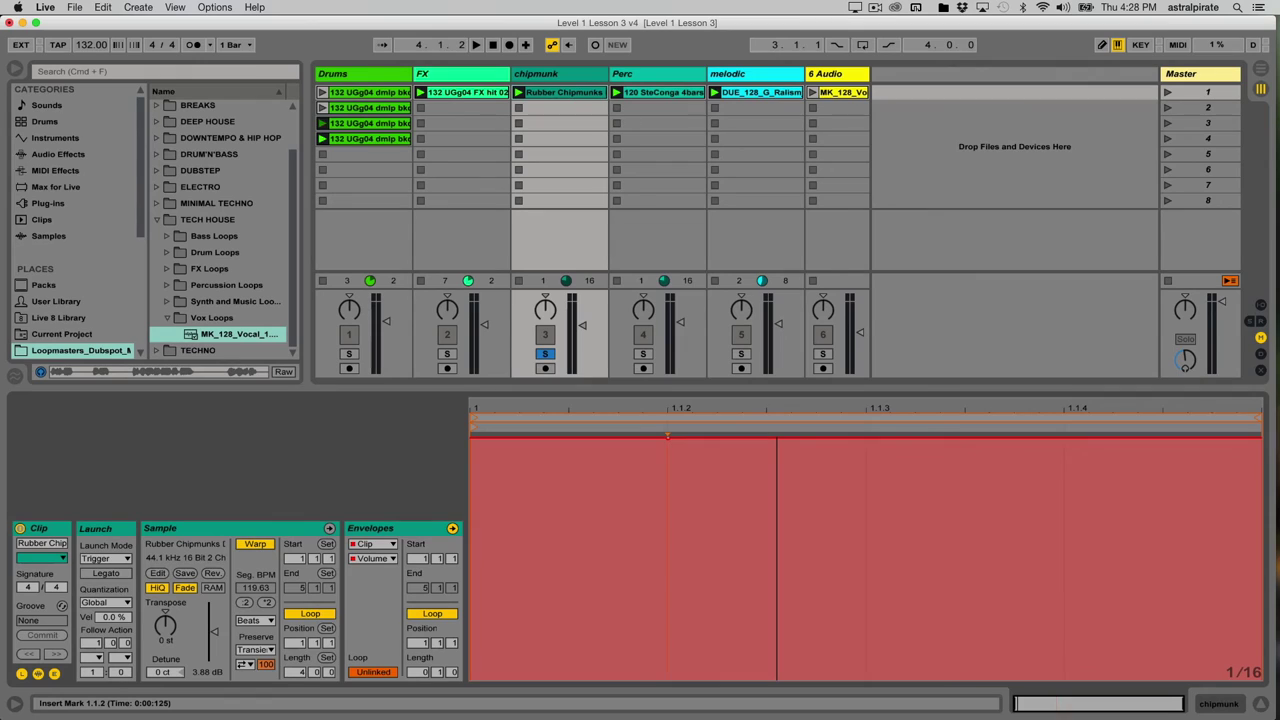
key("super+z")
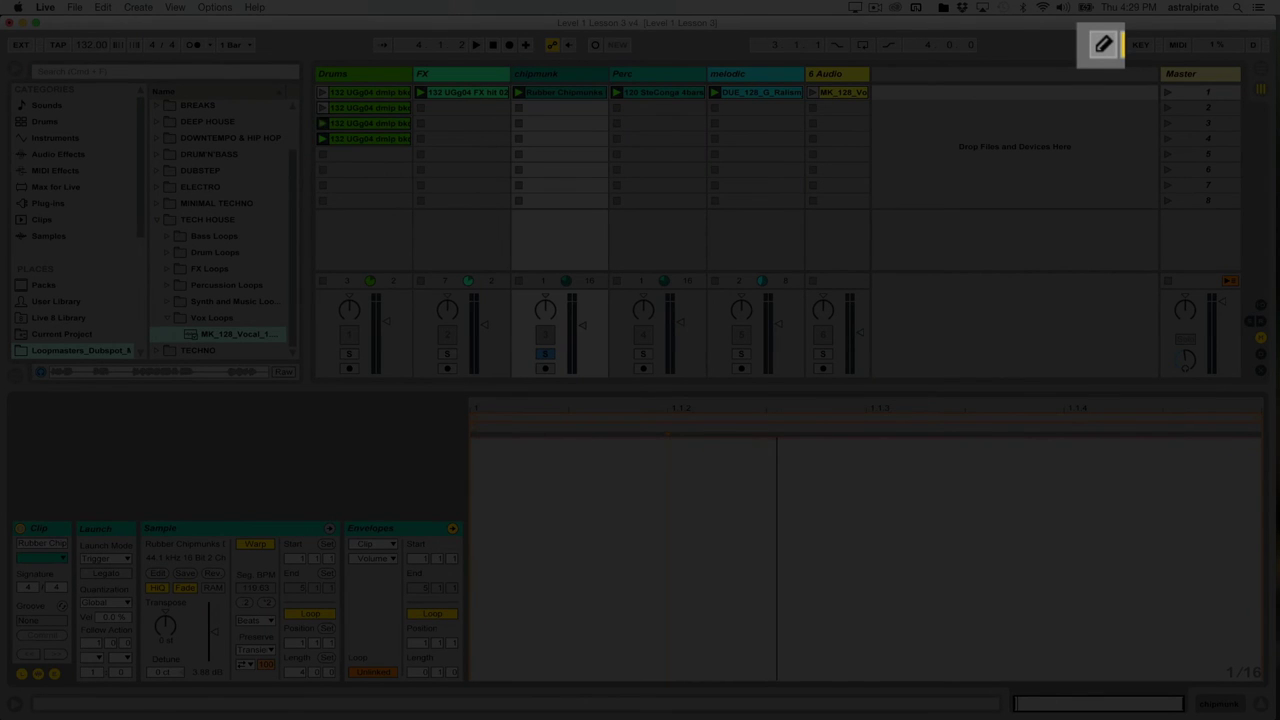
- In Draw Mode, draw Volume Modulation down to the minimum for the 1/16 steps at 1.1.2 and 1.1.4
key("b")
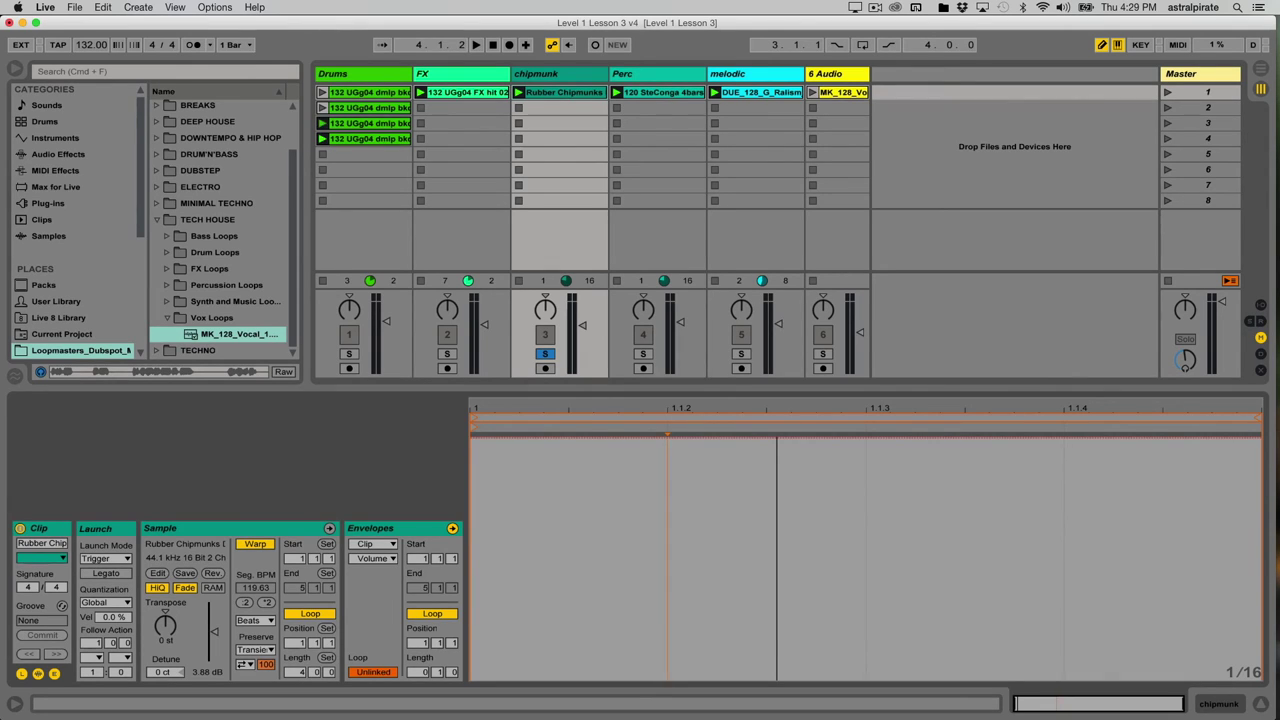
left_click(718, 444)
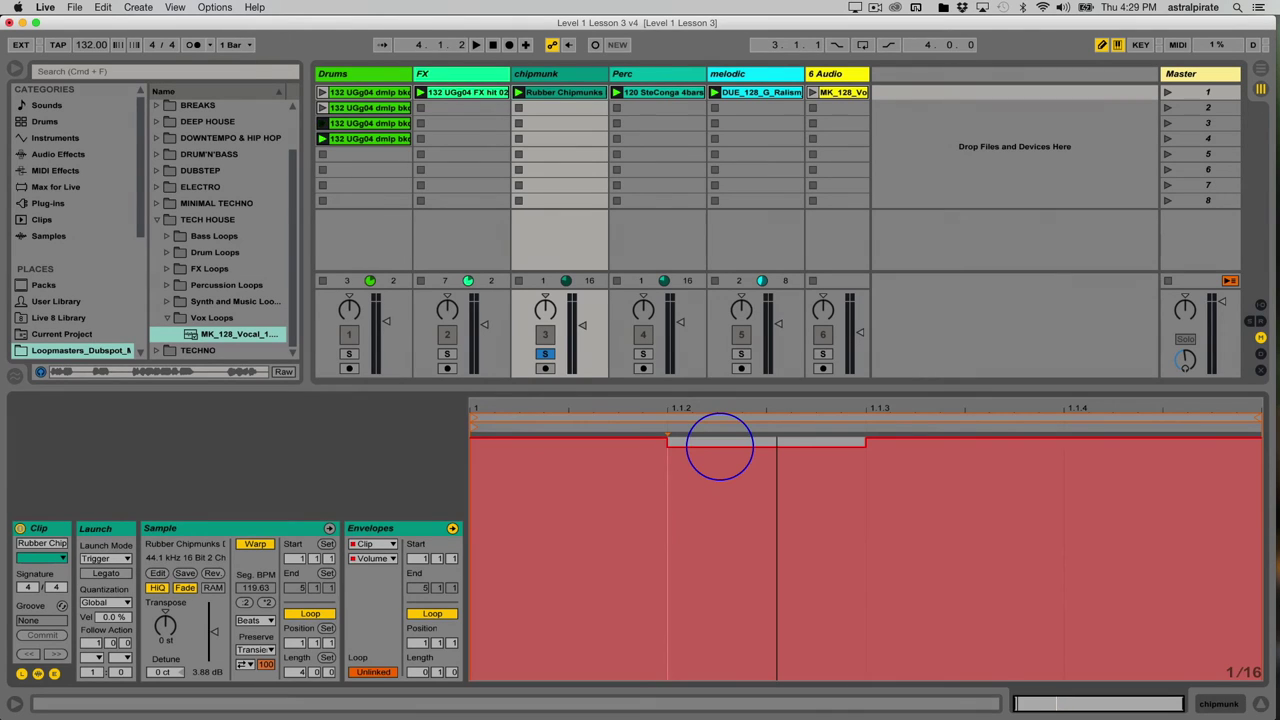
mouse_move(719, 446)
left_mouse_down()
mouse_move(729, 694)
mouse_move(731, 677)
left_mouse_up()
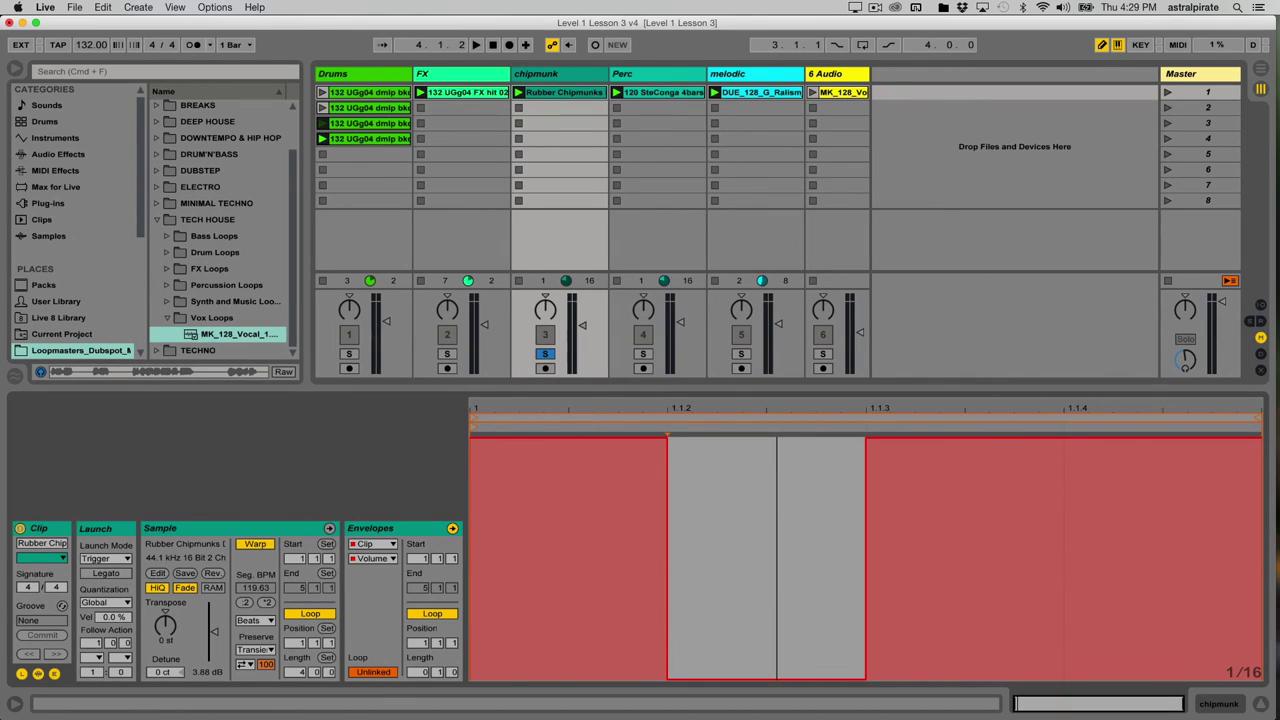
left_click_drag(1114, 445, 1114, 680)
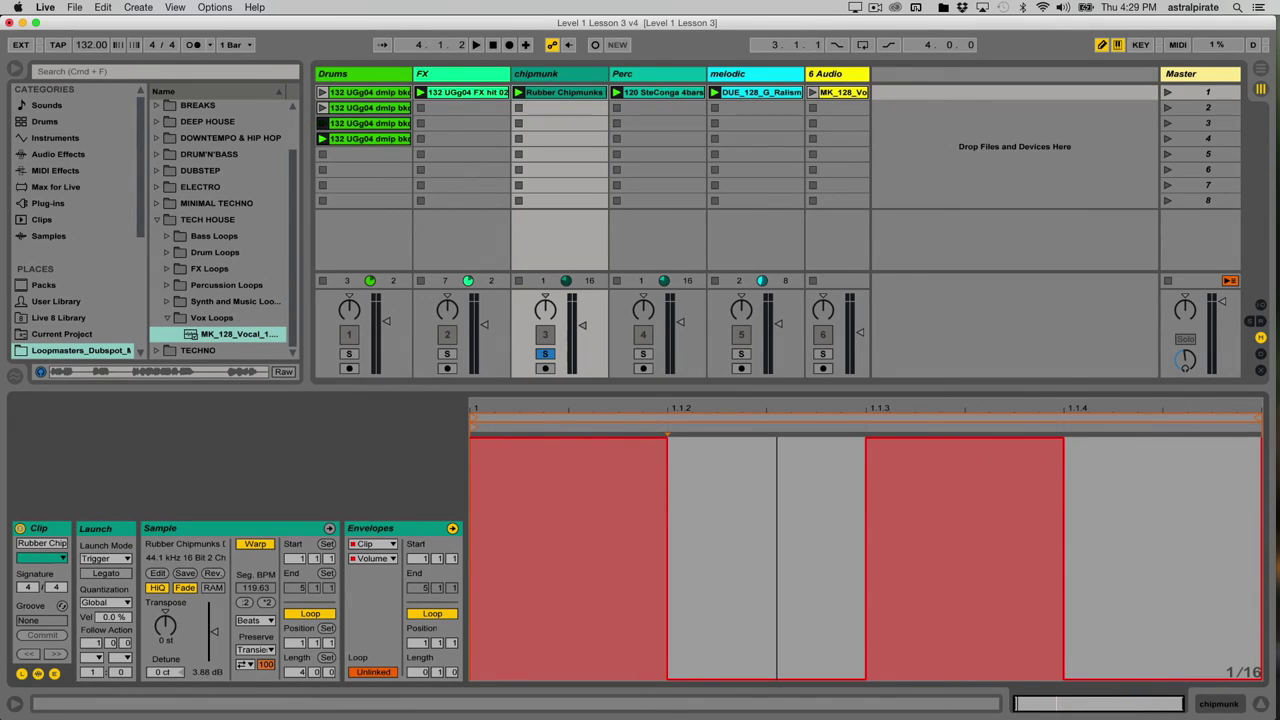
- Toggle Draw Mode off and on several times, leaving it on
key("b")
key("b")
key("b")
key("b")
key("b")
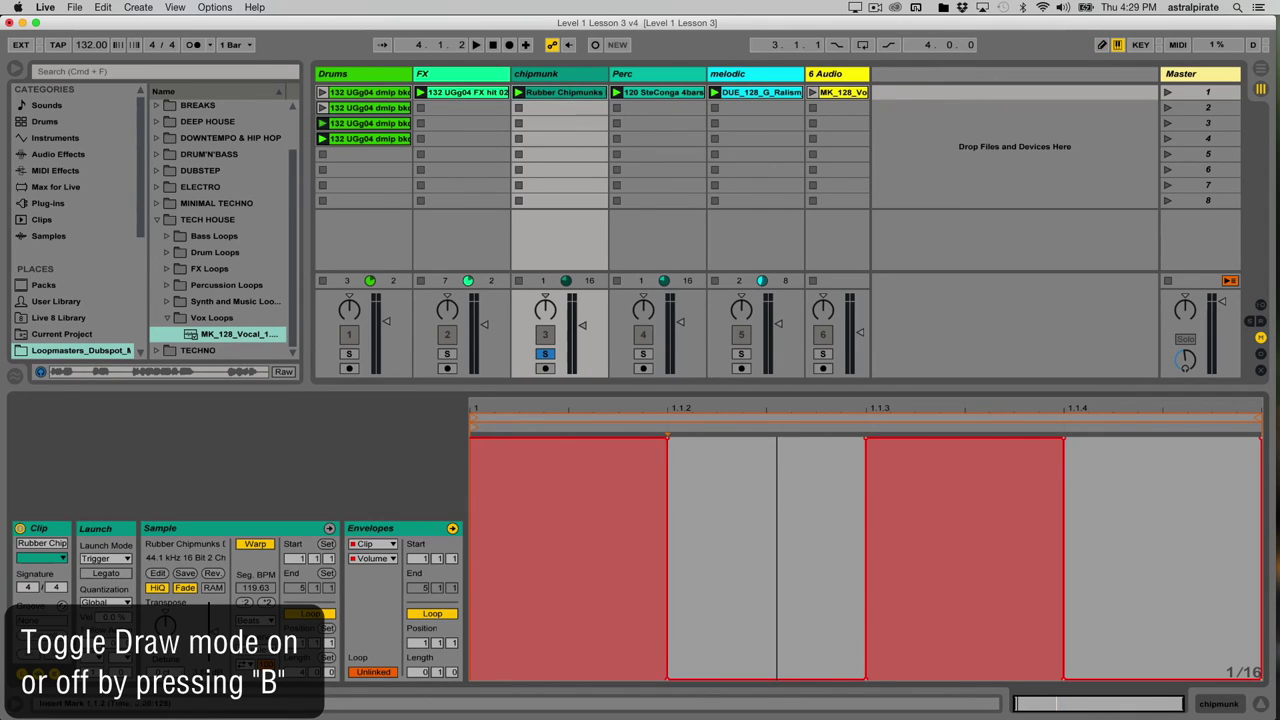
key("b")
key("b")
key("b")
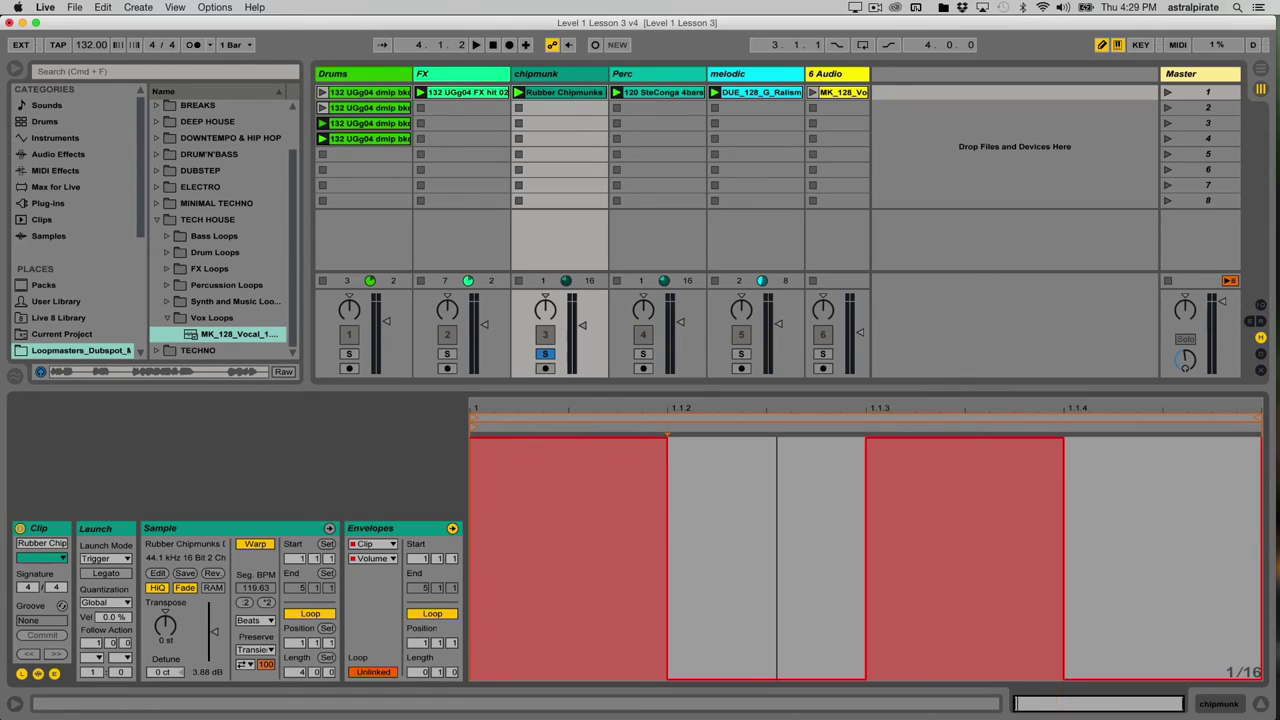
- Audition the chipmunk clip with its 1/16 gating, and change the envelope's fixed grid to 1/32
key("space")
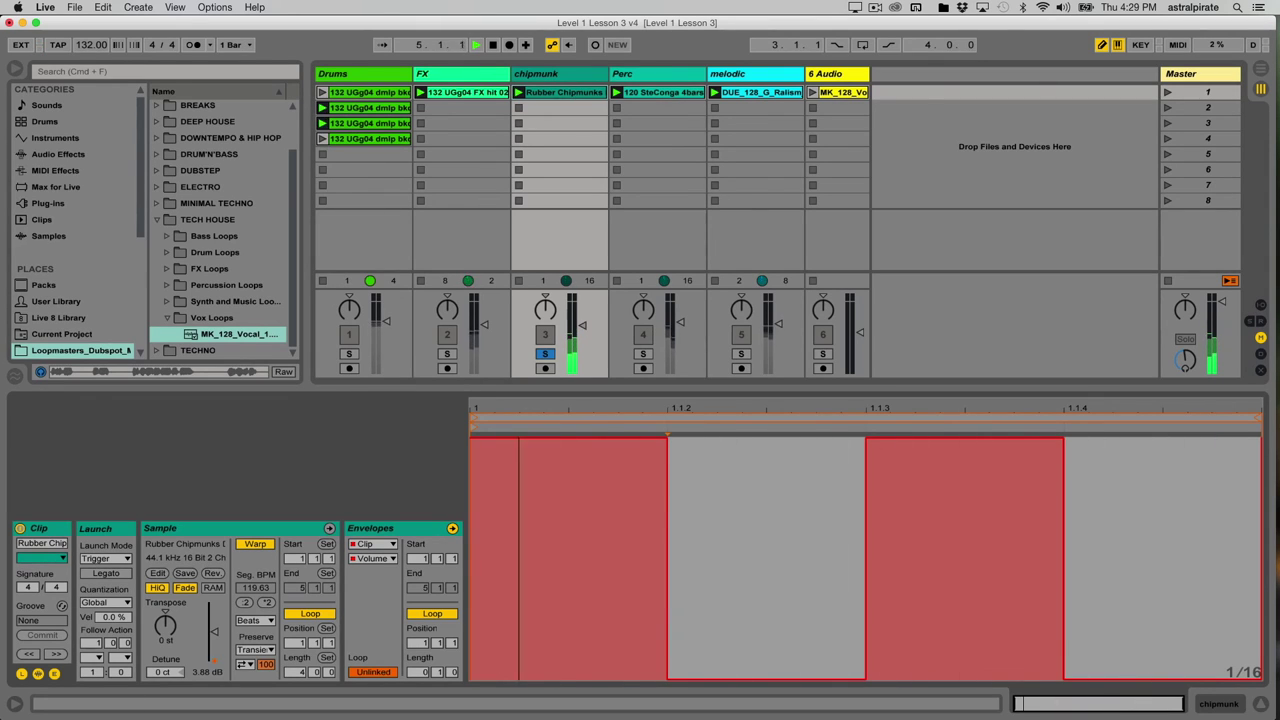
key("space")
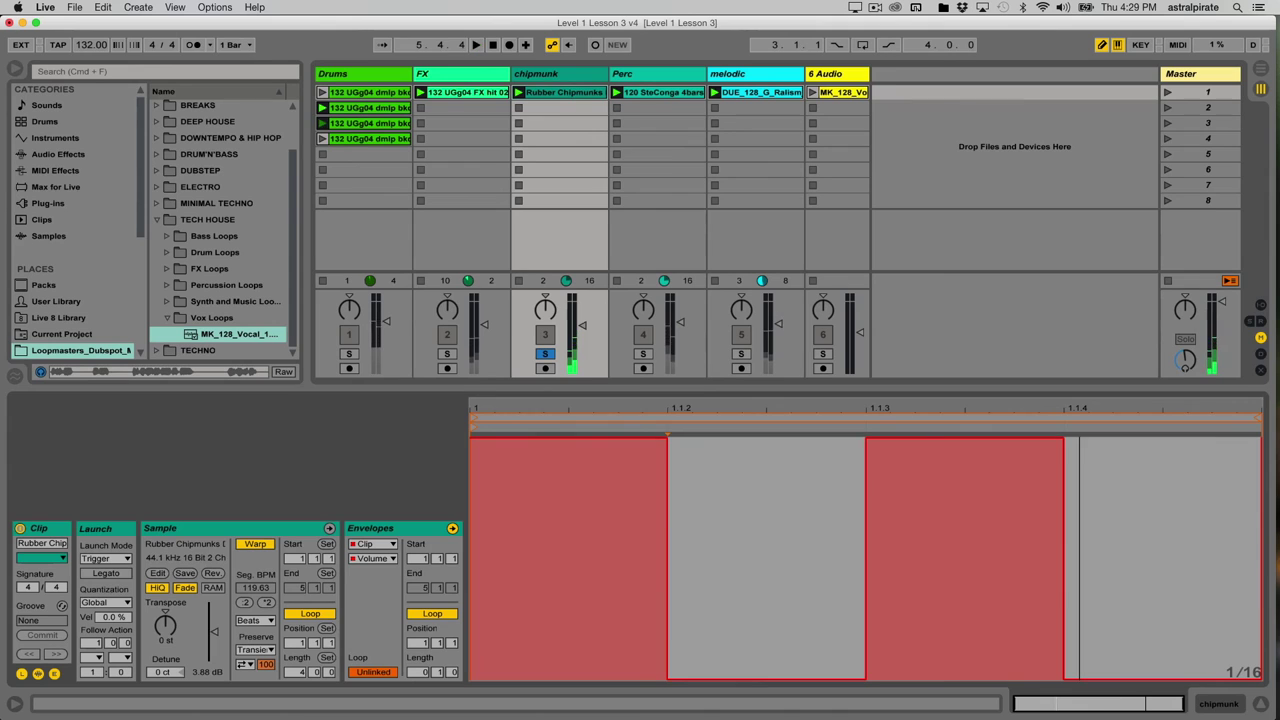
right_click(755, 493)
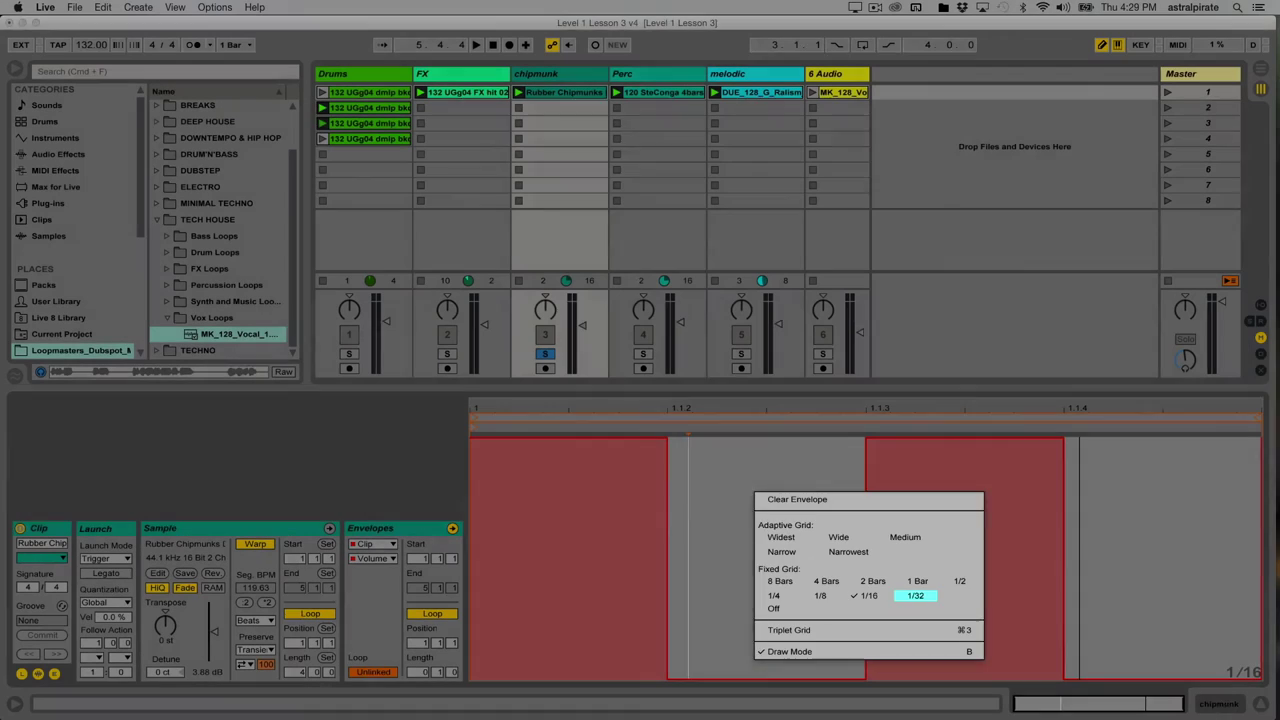
left_click(915, 595)
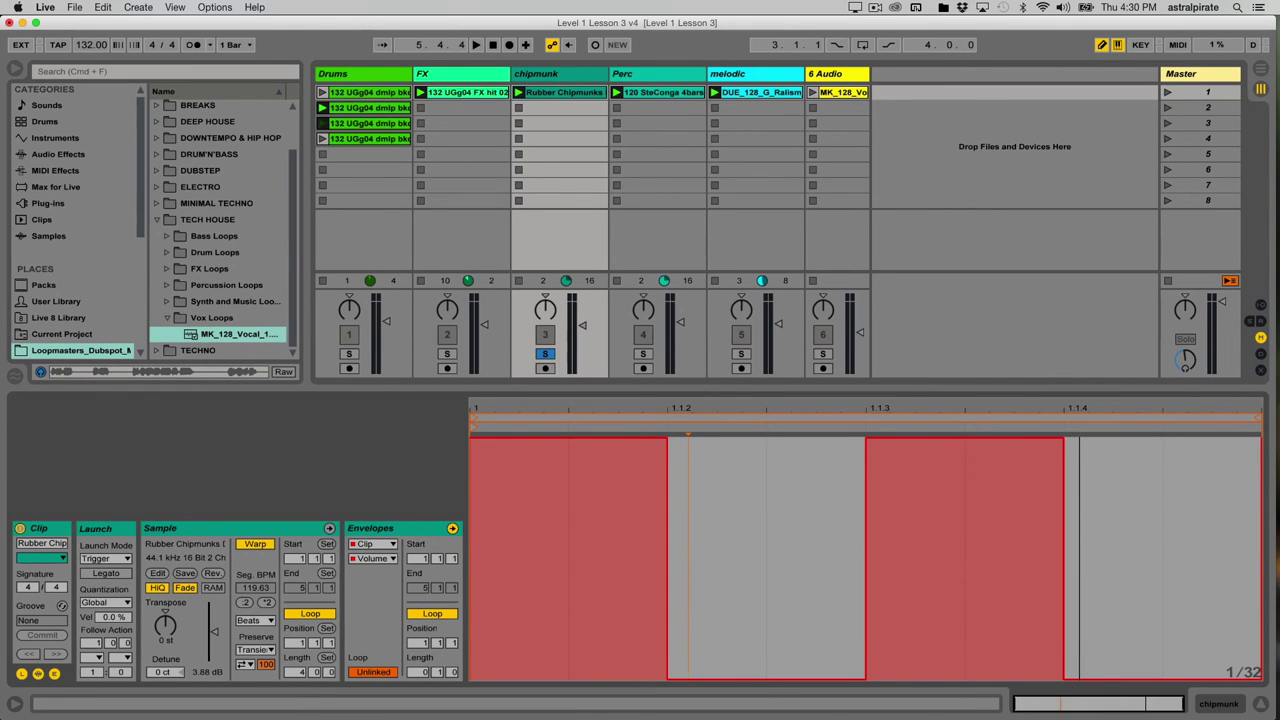
- Draw alternating full and minimum 1/32 Volume Modulation steps across the one-beat loop, starting with full
mouse_move(614, 643)
left_mouse_down()
mouse_move(613, 693)
mouse_move(707, 456)
mouse_move(707, 397)
left_mouse_up()
left_click(1015, 645)
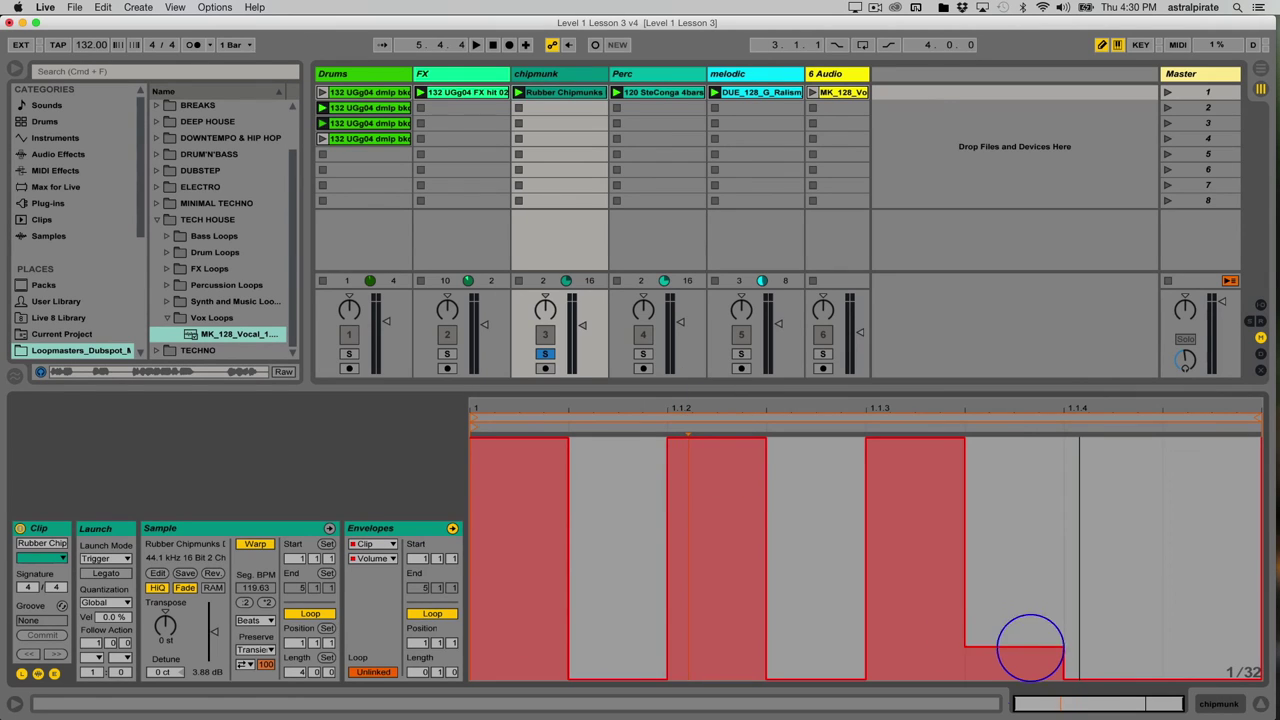
left_click(1113, 455)
left_click_drag(1113, 453, 1111, 387)
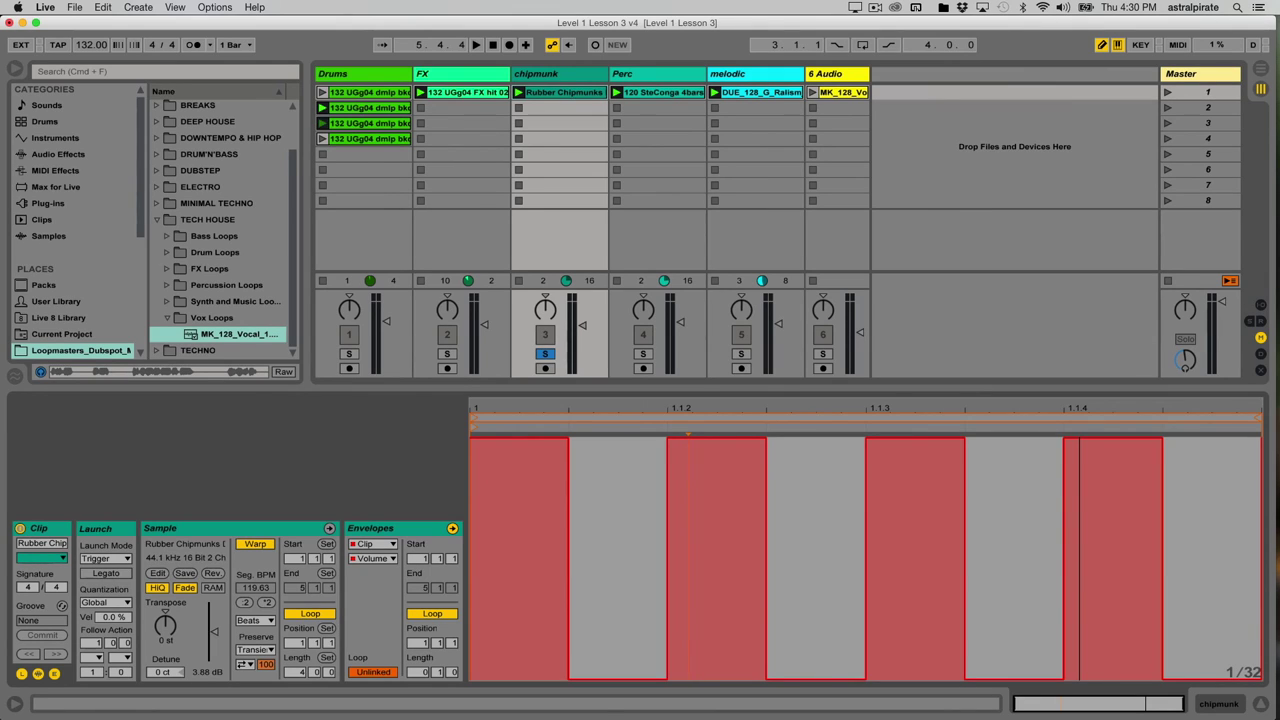
- During playback, silence the 1/32 steps at 1.1.2 and 1.1.3, and raise the step between them to full
key("space")
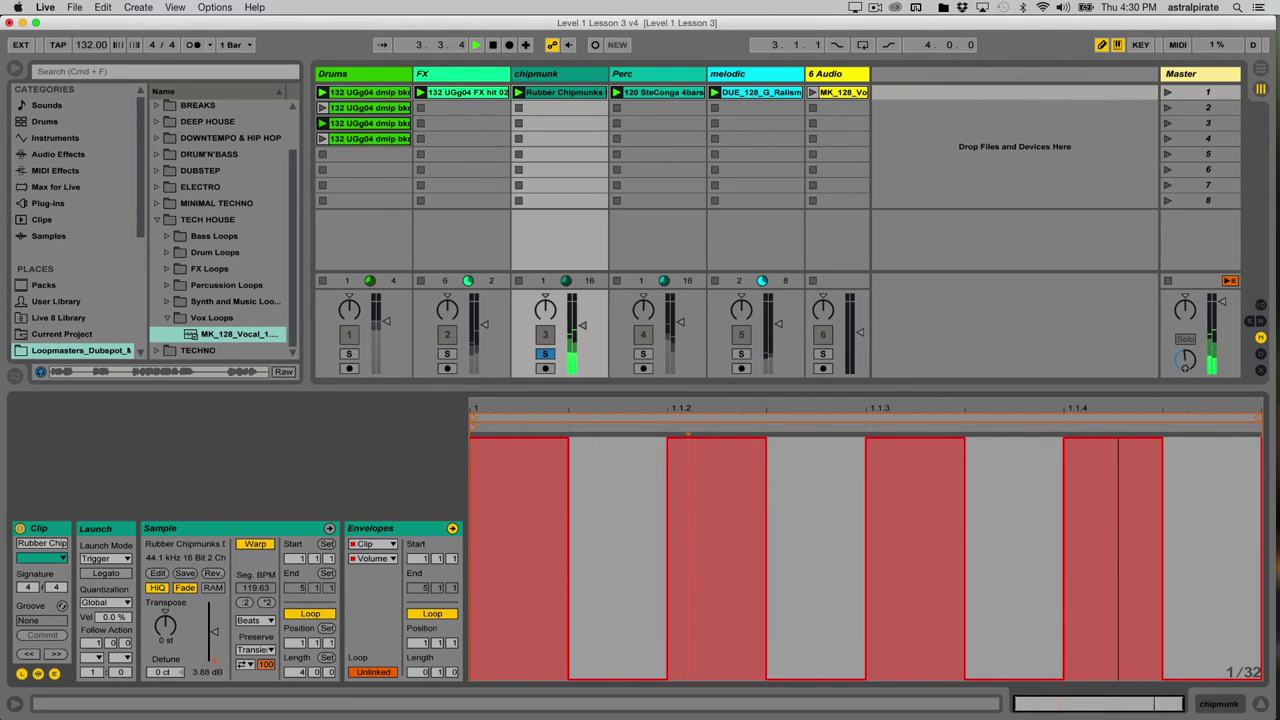
left_click_drag(716, 440, 716, 680)
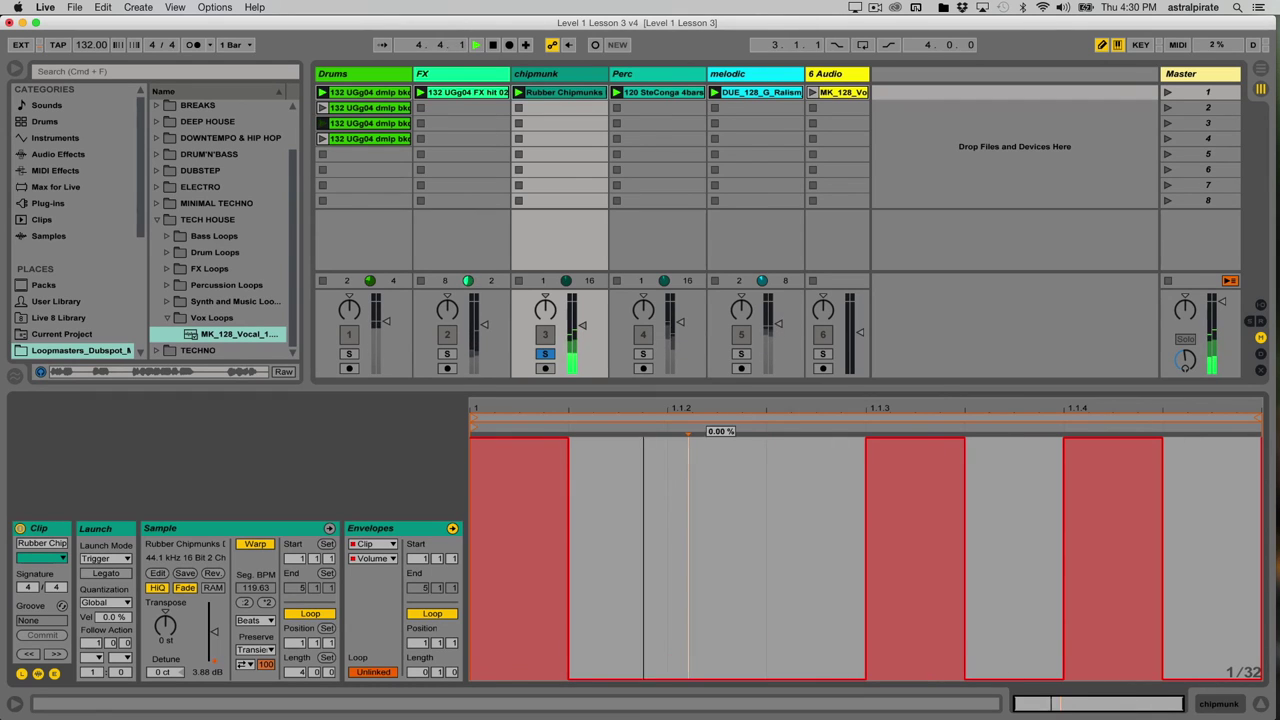
left_click_drag(848, 460, 848, 437)
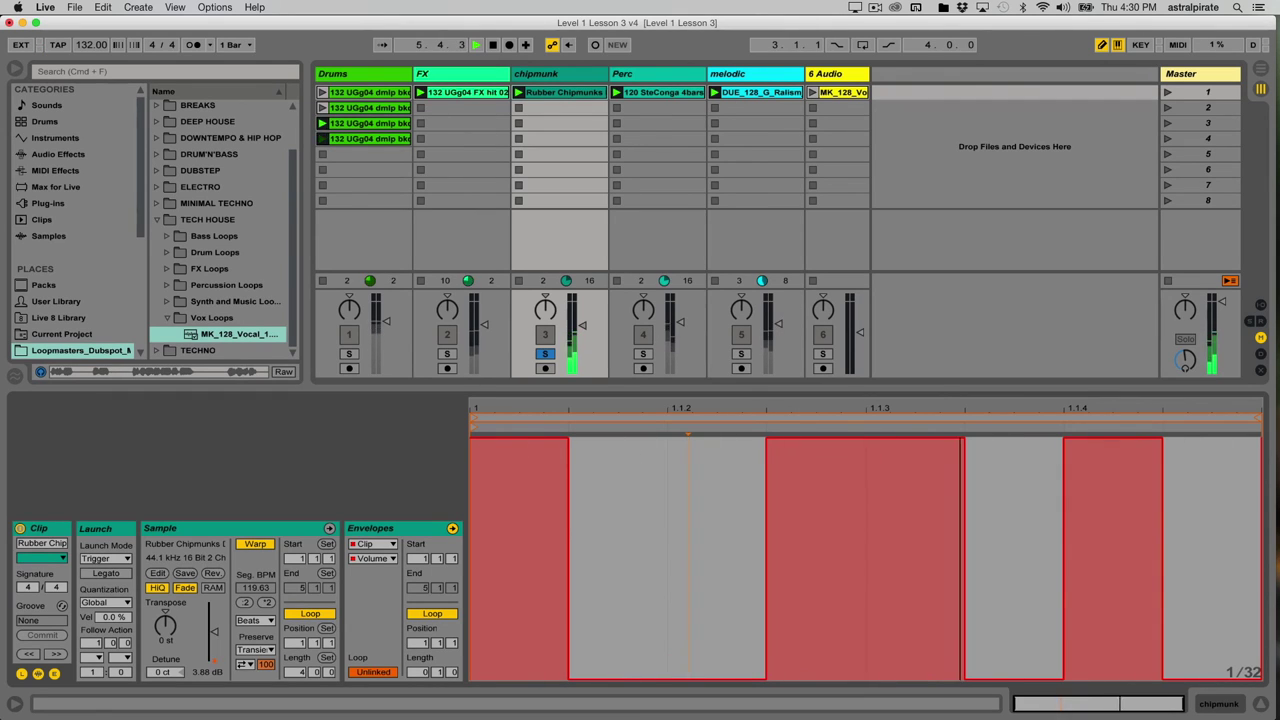
left_click_drag(907, 600, 907, 680)
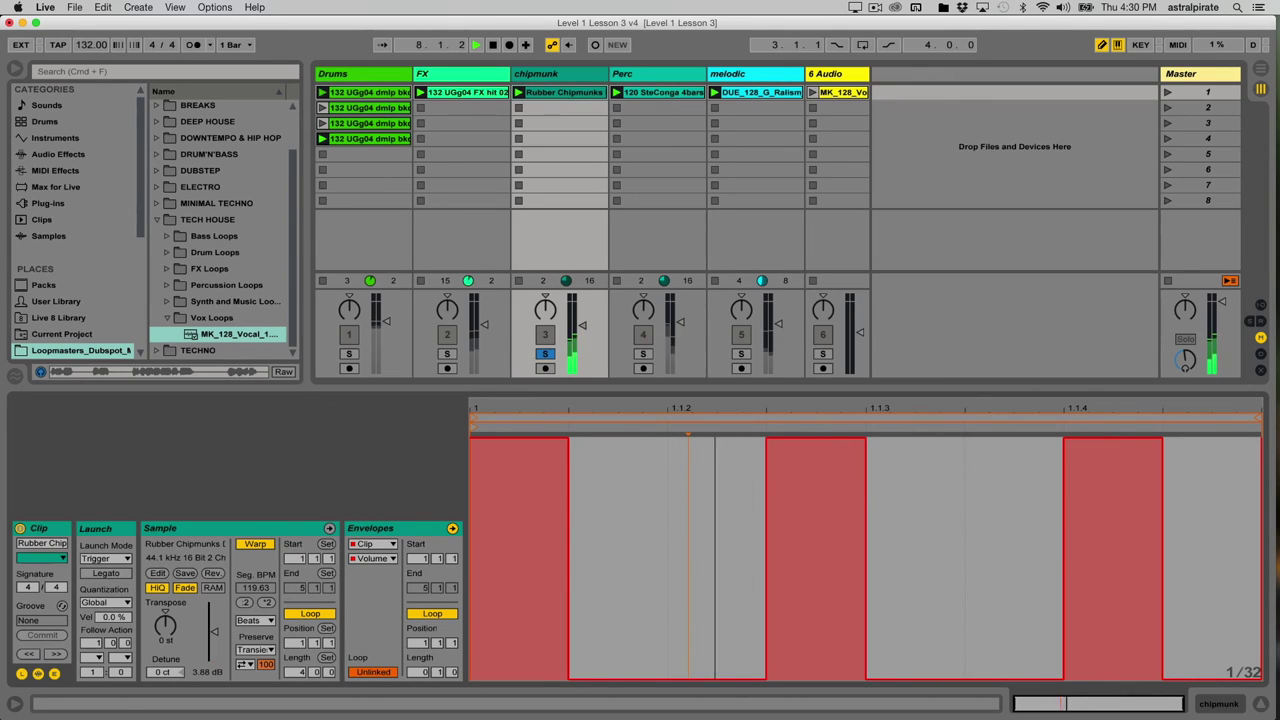
- Unsolo the chipmunk track, restore the alternating full and silent 1/32 volume steps, and stop playback
left_click(545, 353)
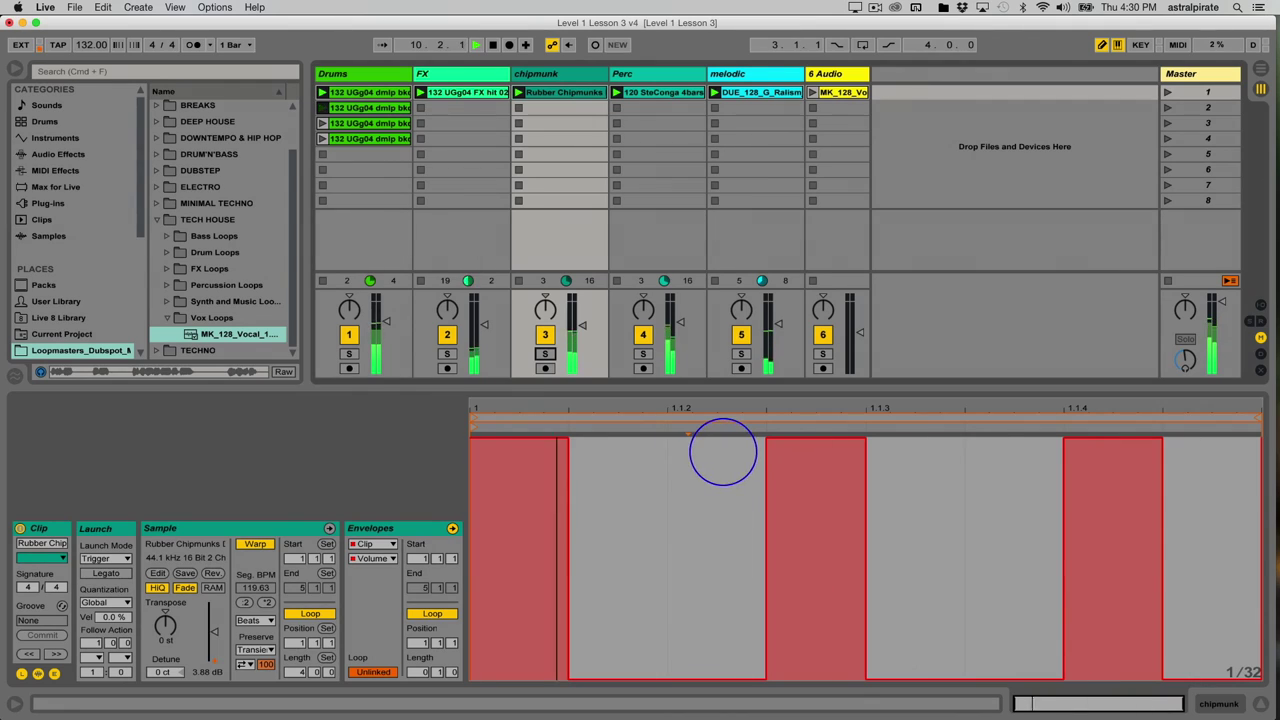
left_click(723, 449)
left_click_drag(808, 606, 814, 677)
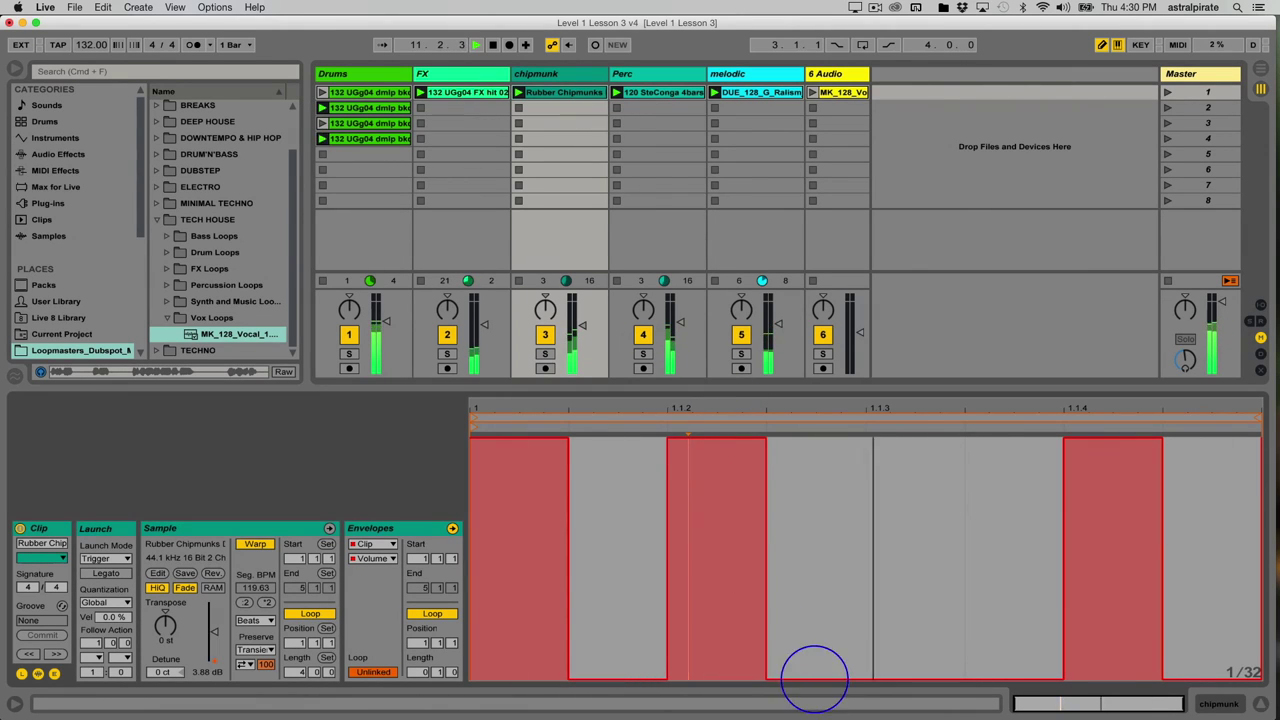
left_click_drag(903, 451, 903, 408)
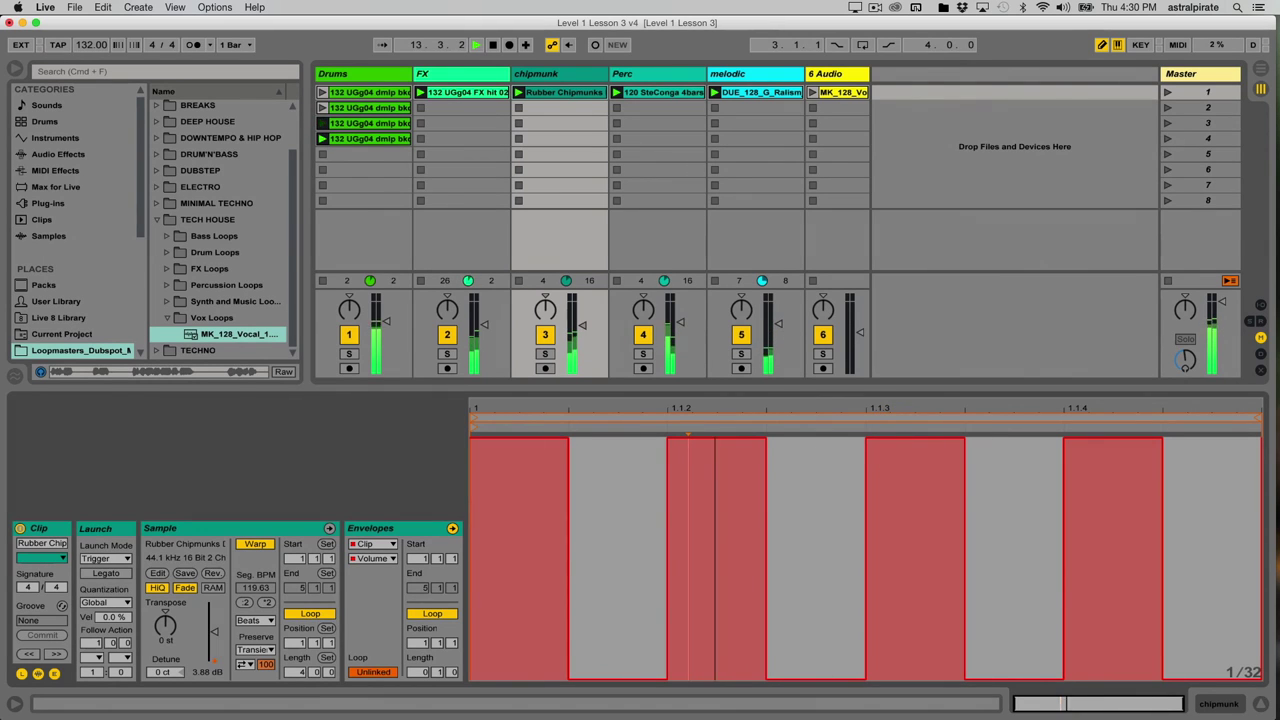
key("space")
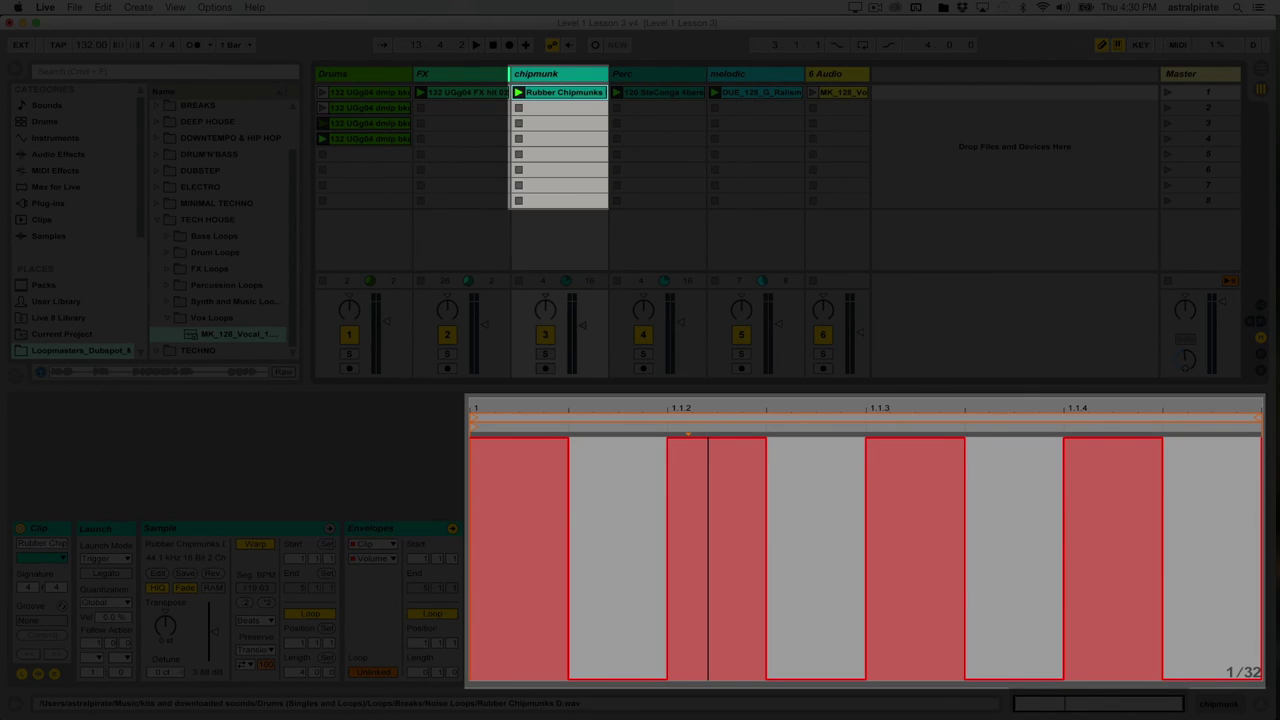
- Duplicate the Rubber Chipmunks clip into the slot below and select the copy
key("super+d")
left_click(564, 92)
left_click(564, 108)
- In the copied clip, silence the 1/32 steps at 1.1.2, 1.1.3 and 1.1.4, and raise the steps following 1.1.2 and 1.1.3 to full
left_click_drag(717, 437, 717, 680)
left_click_drag(833, 472, 833, 437)
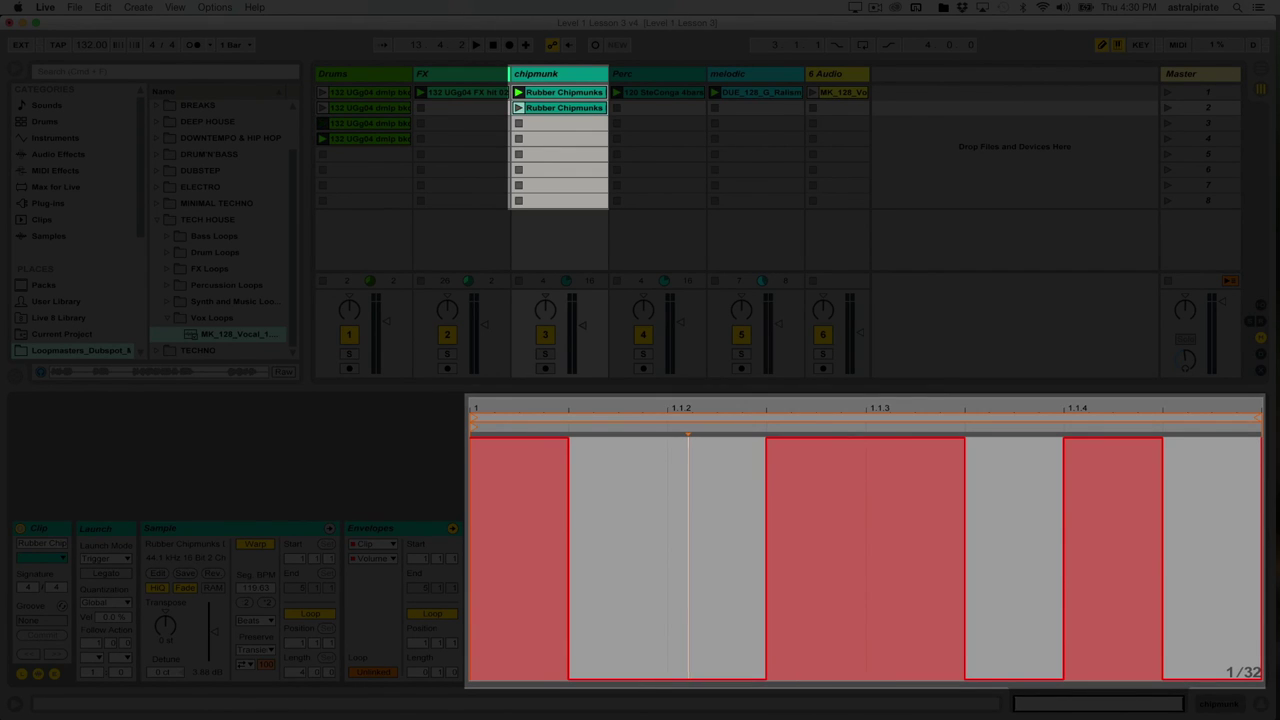
left_click(890, 678)
left_click_drag(1014, 478, 1014, 437)
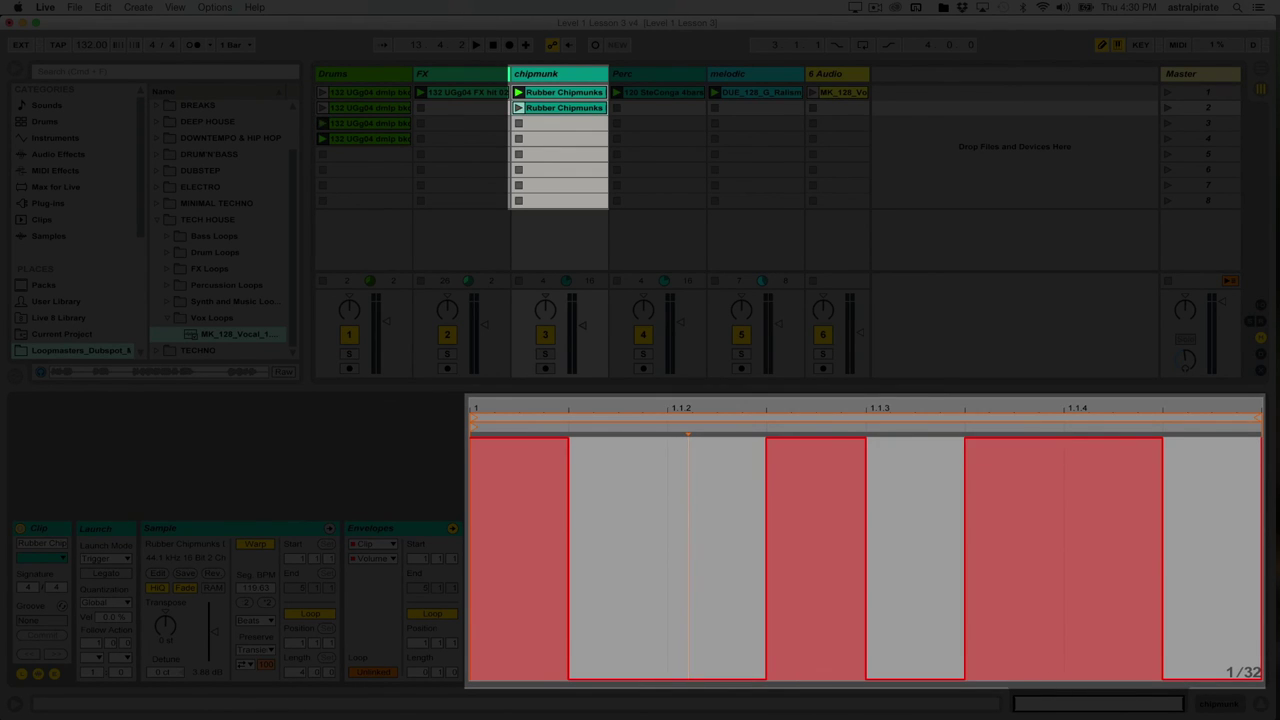
left_click(1113, 678)
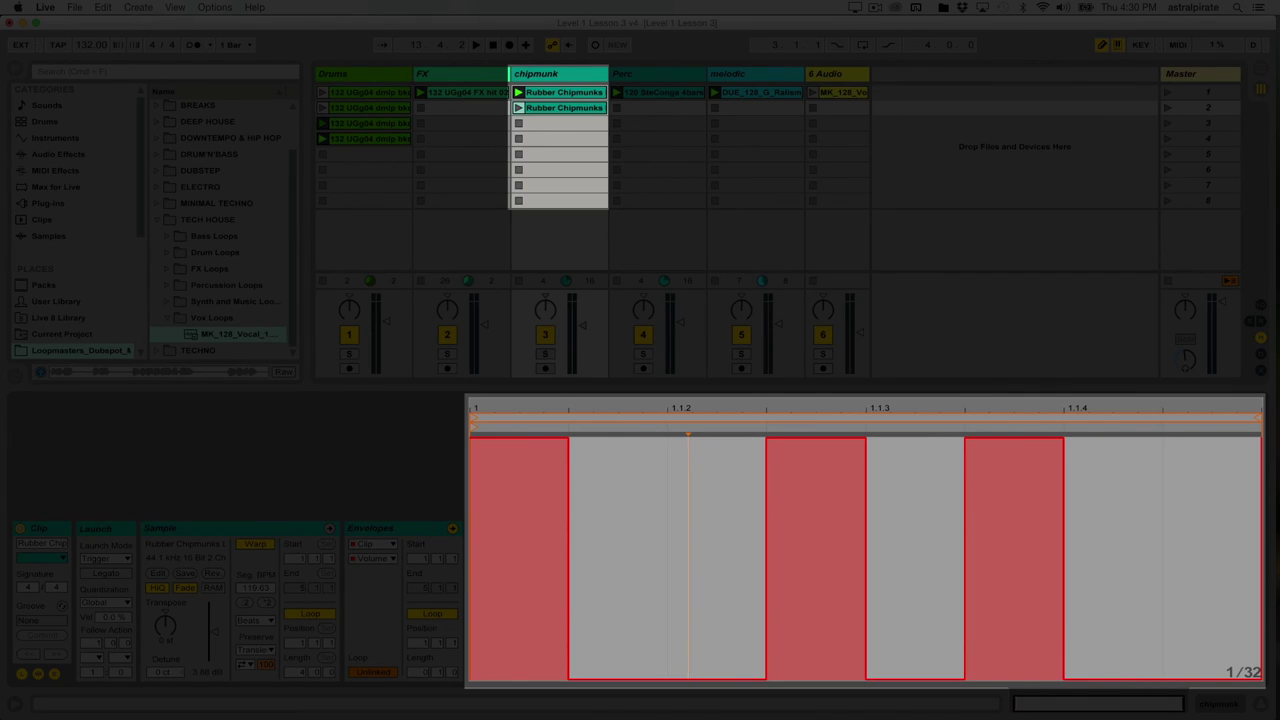
- Start playback and mute the FX, Perc and melodic tracks
key("space")
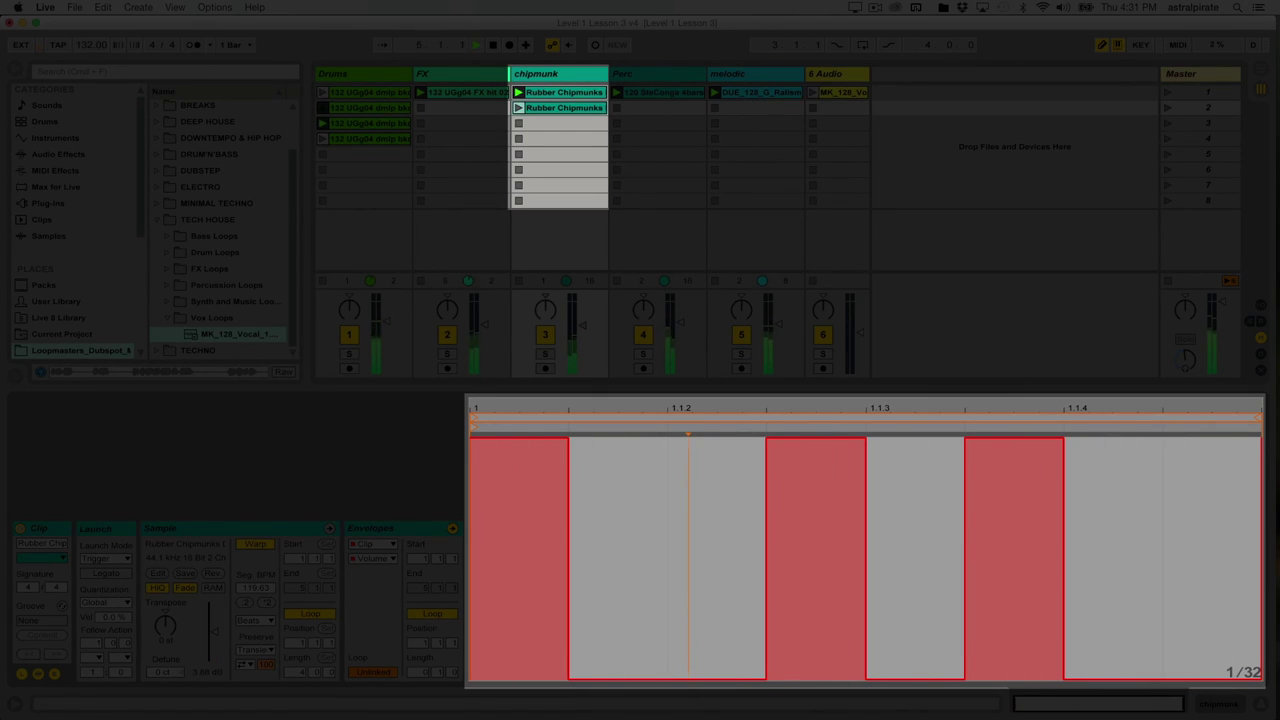
key("F5")
key("F4")
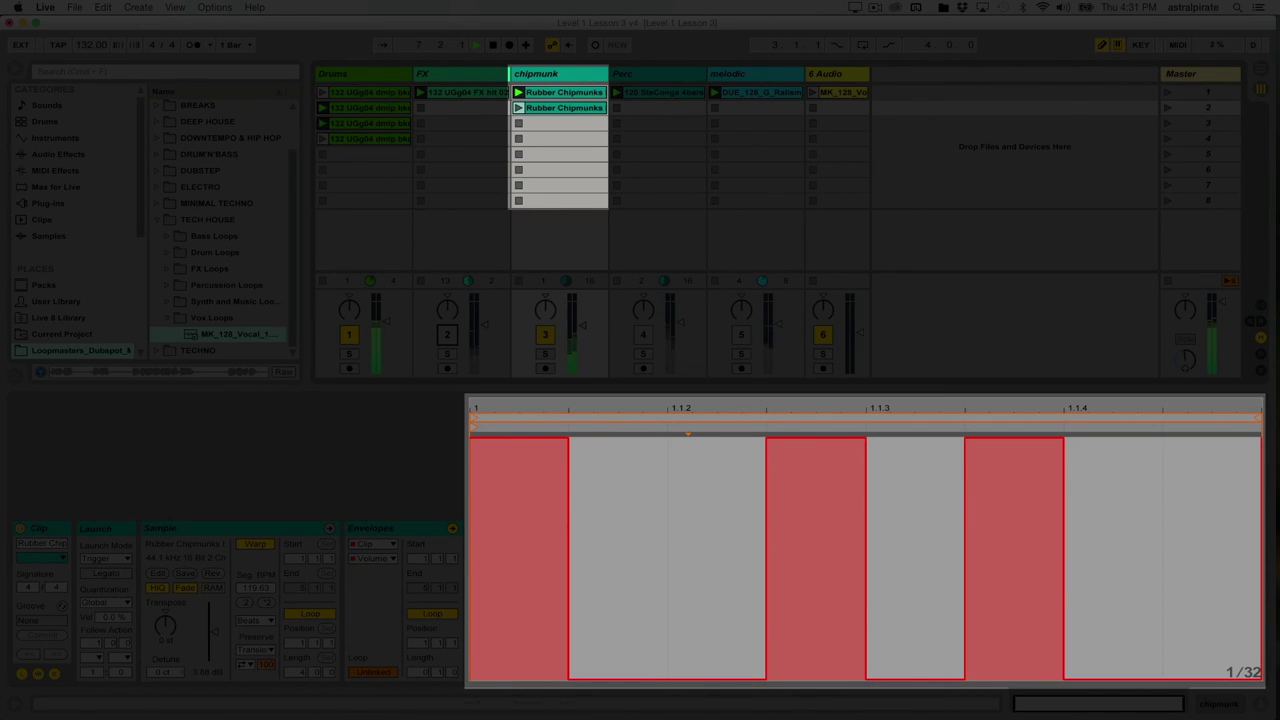
- Launch the copied clip, raise its volume step at 1.1.2 to full, and silence the 1/32 step after it
left_click(564, 92)
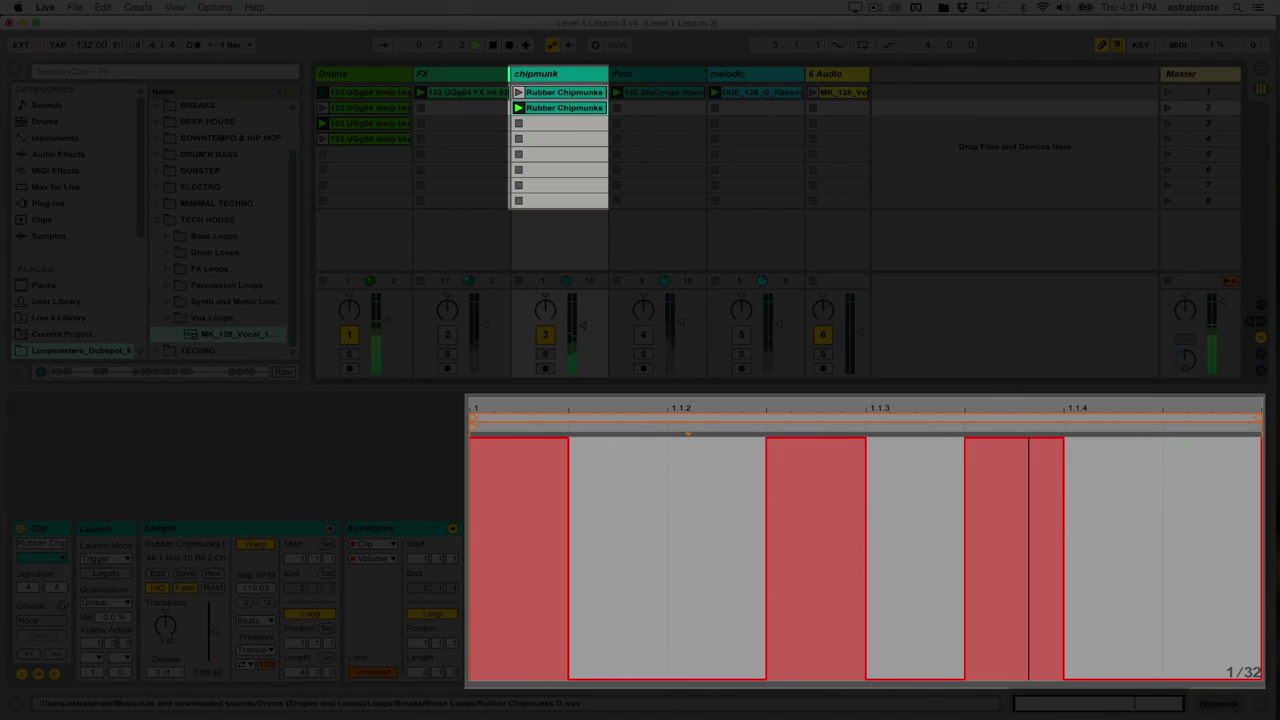
left_click_drag(730, 452, 730, 436)
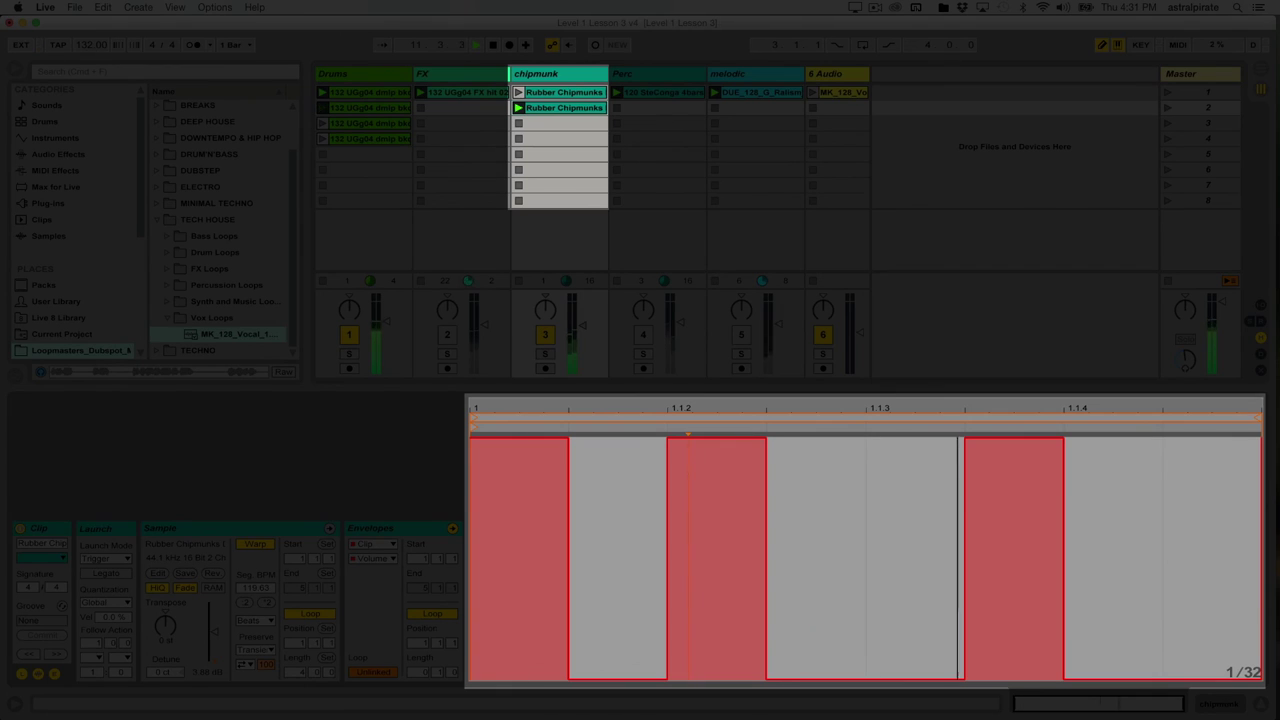